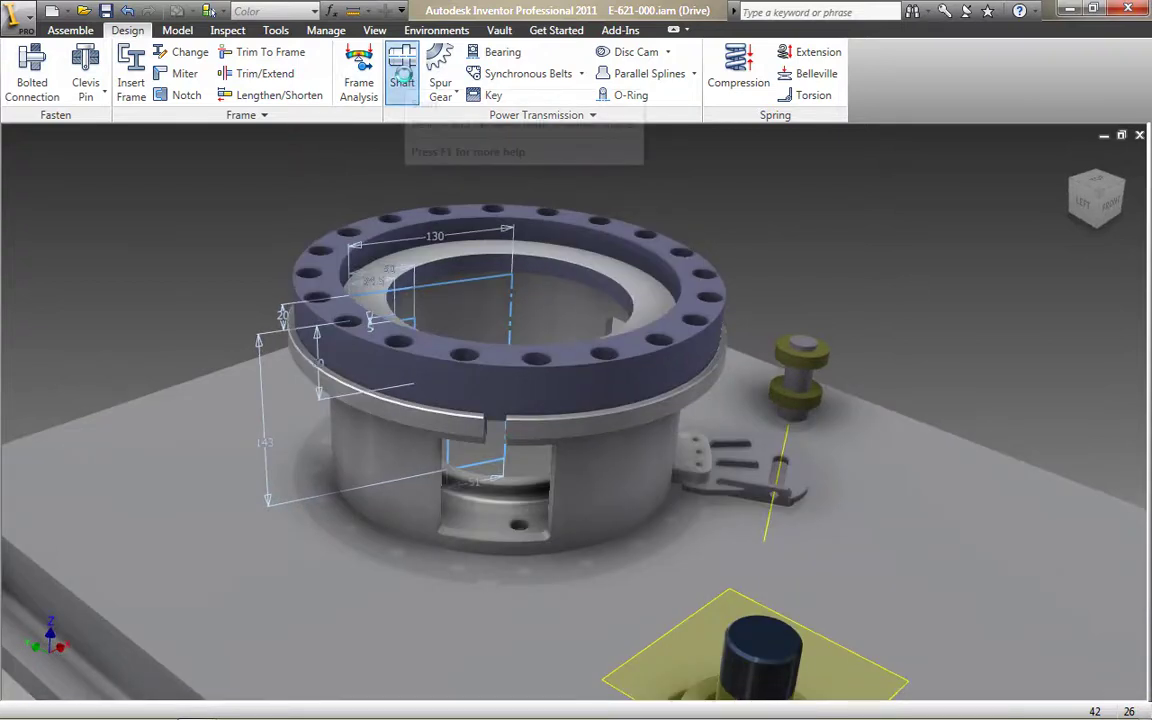
Start a shaft from the Plain template and mate its start to the top face of the blue flange ring, centred on its axis
click(402, 75)
drag(294, 53, 301, 38)
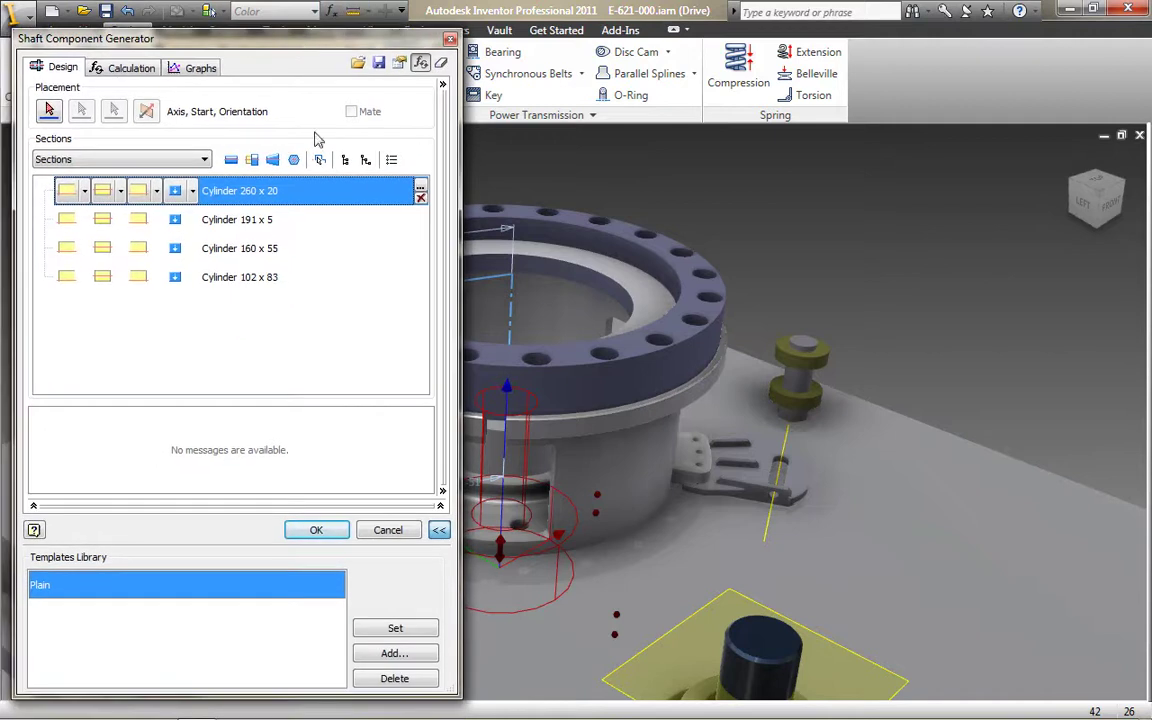
click(395, 629)
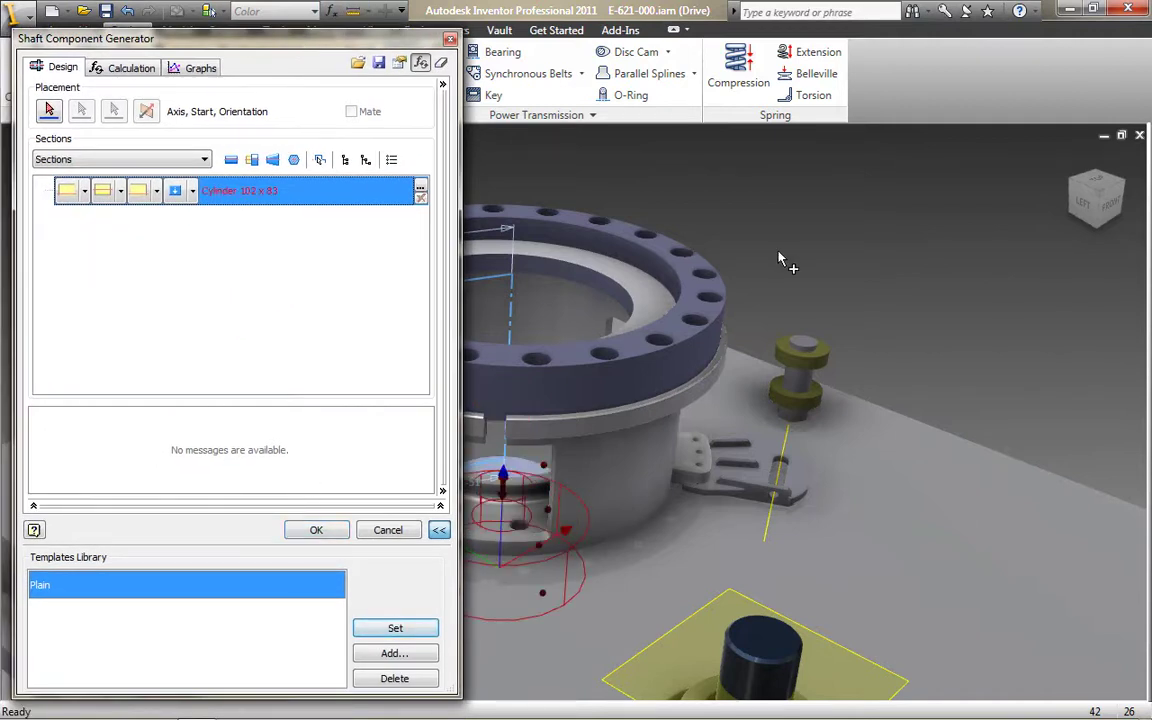
click(82, 111)
click(518, 215)
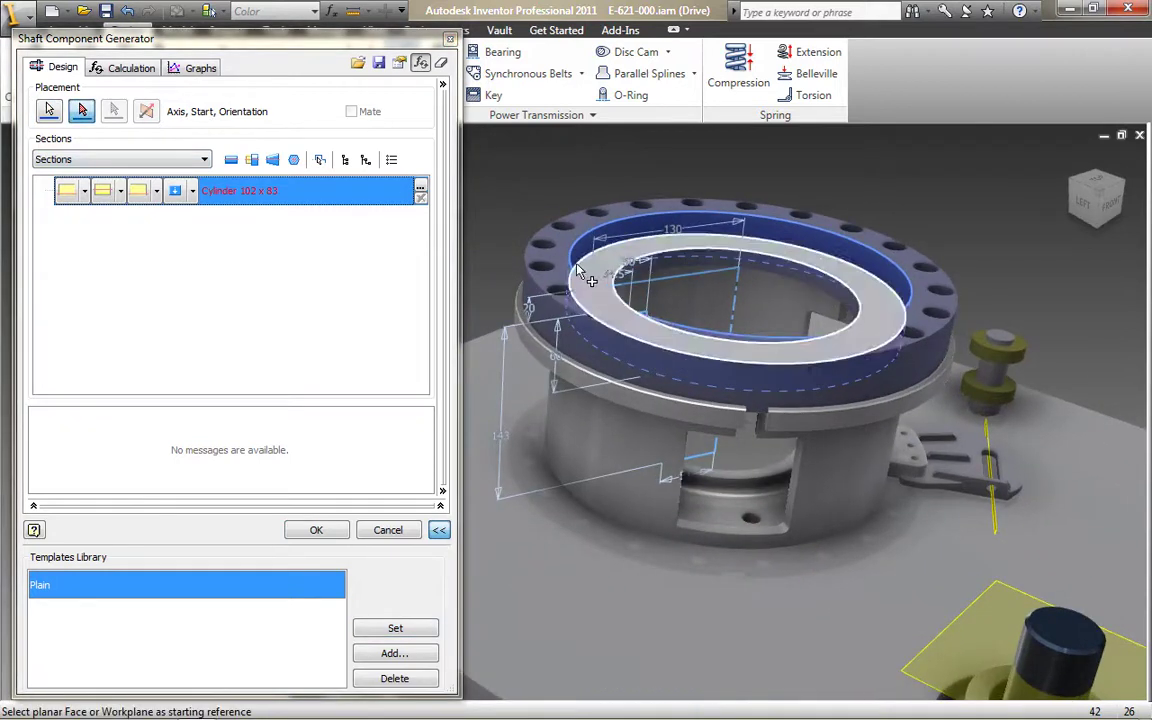
click(562, 269)
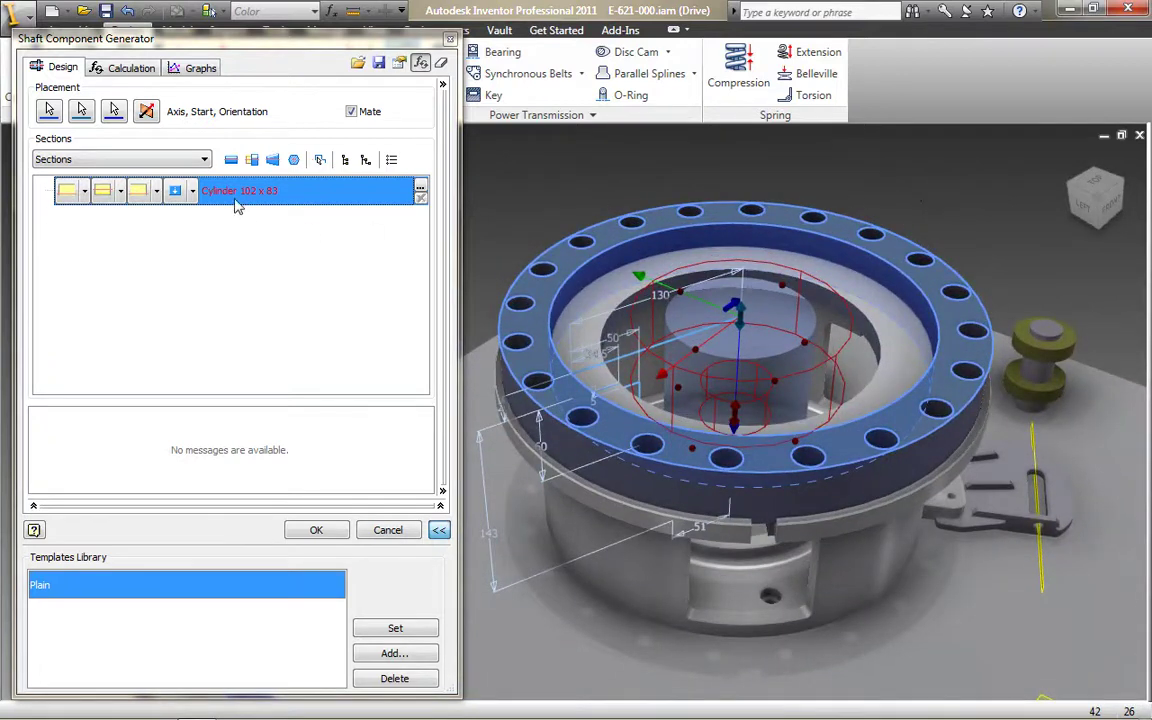
Define the shaft's sections by picking the stepped sketch profile in the assembly as the shaft geometry
click(203, 159)
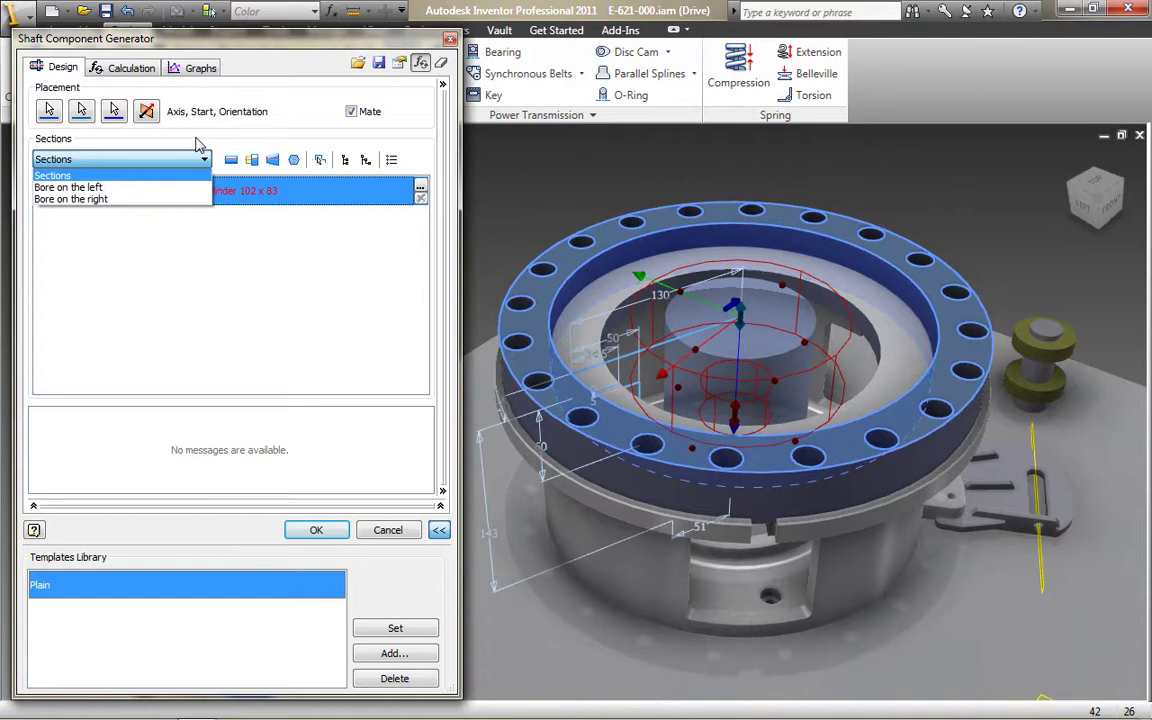
click(198, 141)
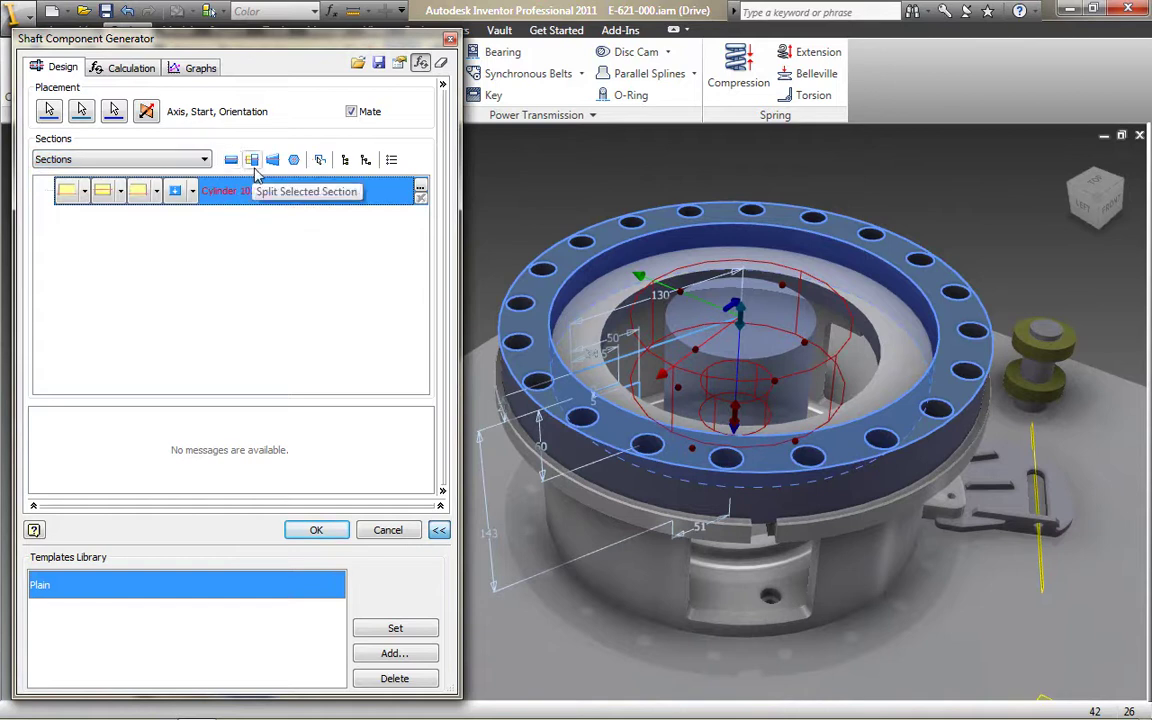
click(319, 160)
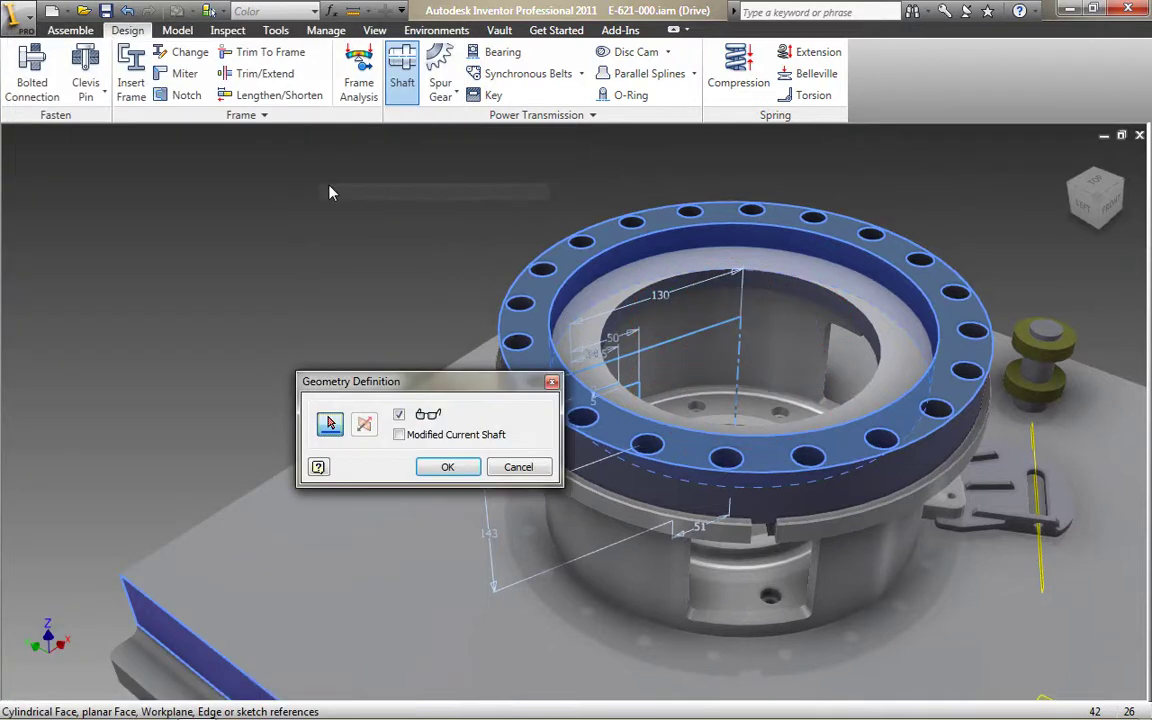
click(669, 347)
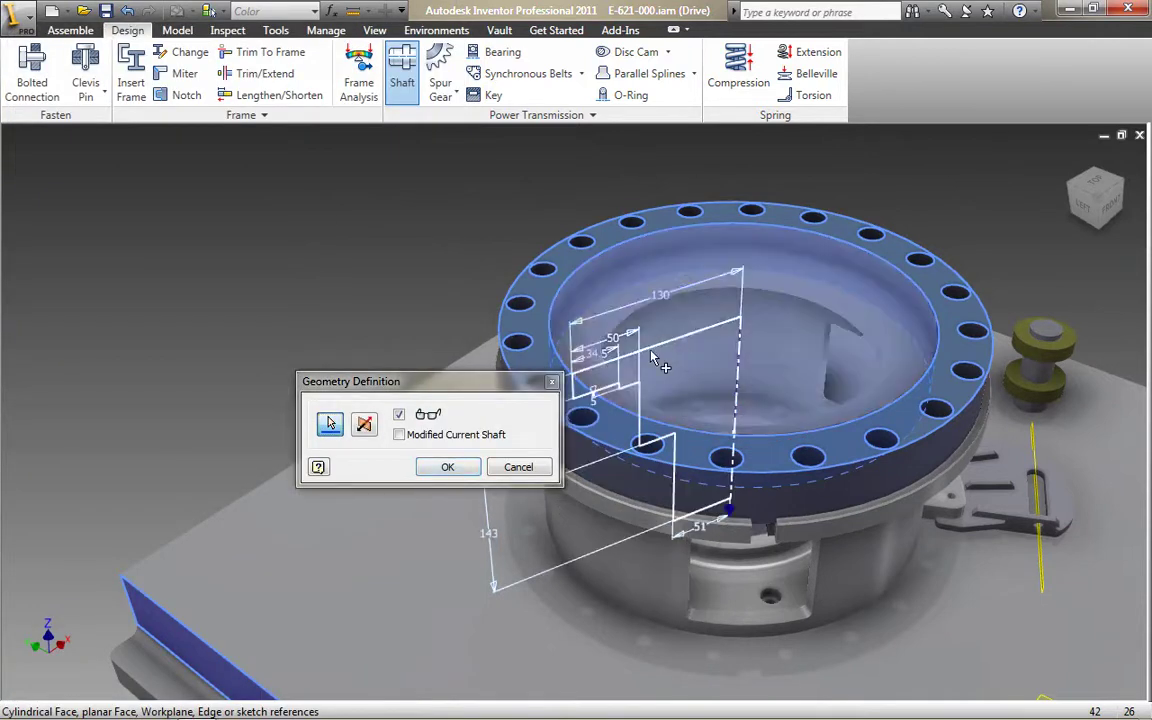
click(447, 467)
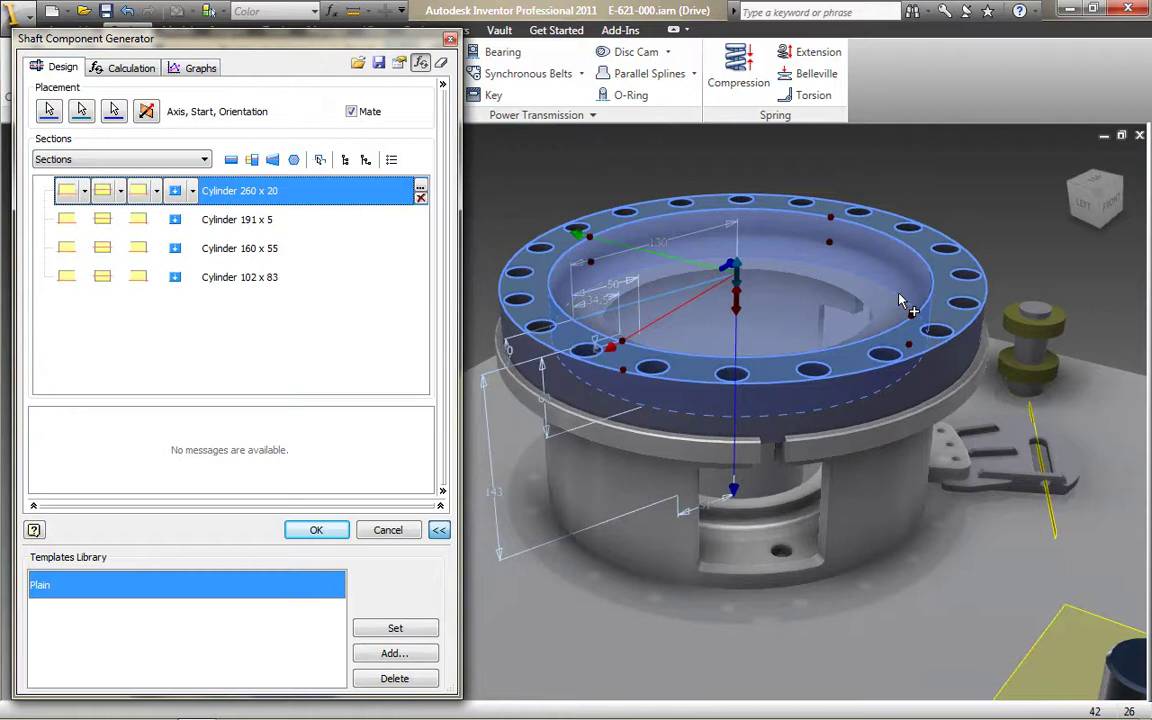
Add a cylindrical bore on the left end of the shaft
click(203, 163)
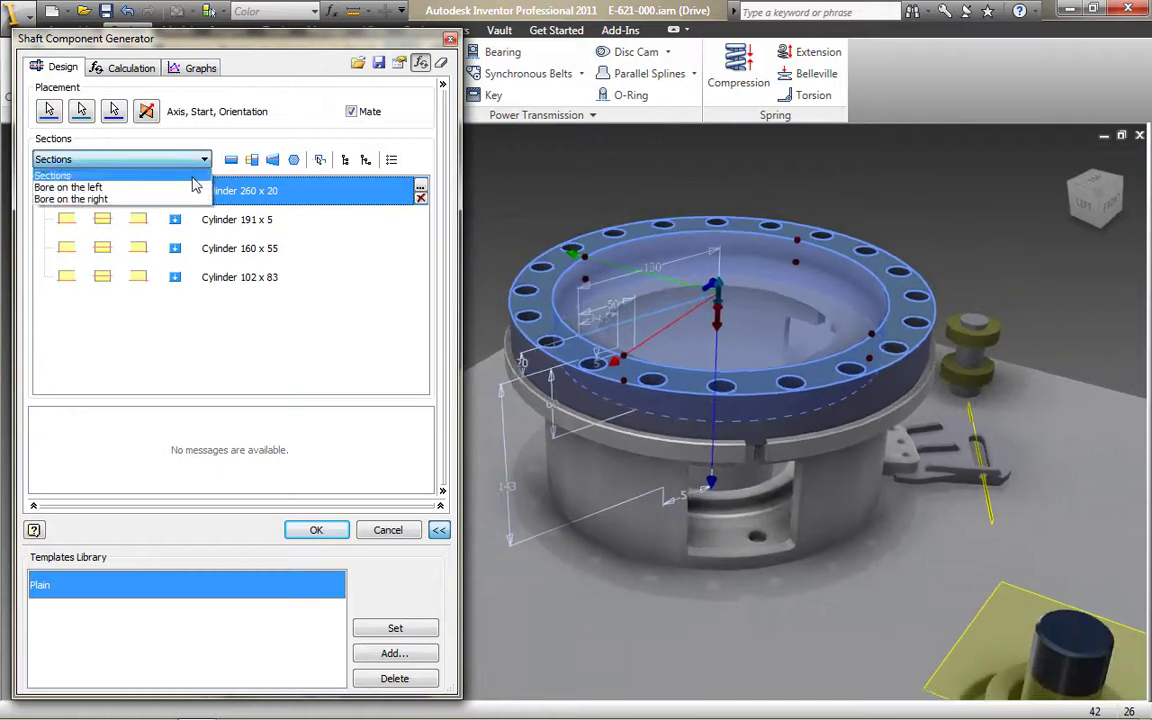
click(192, 189)
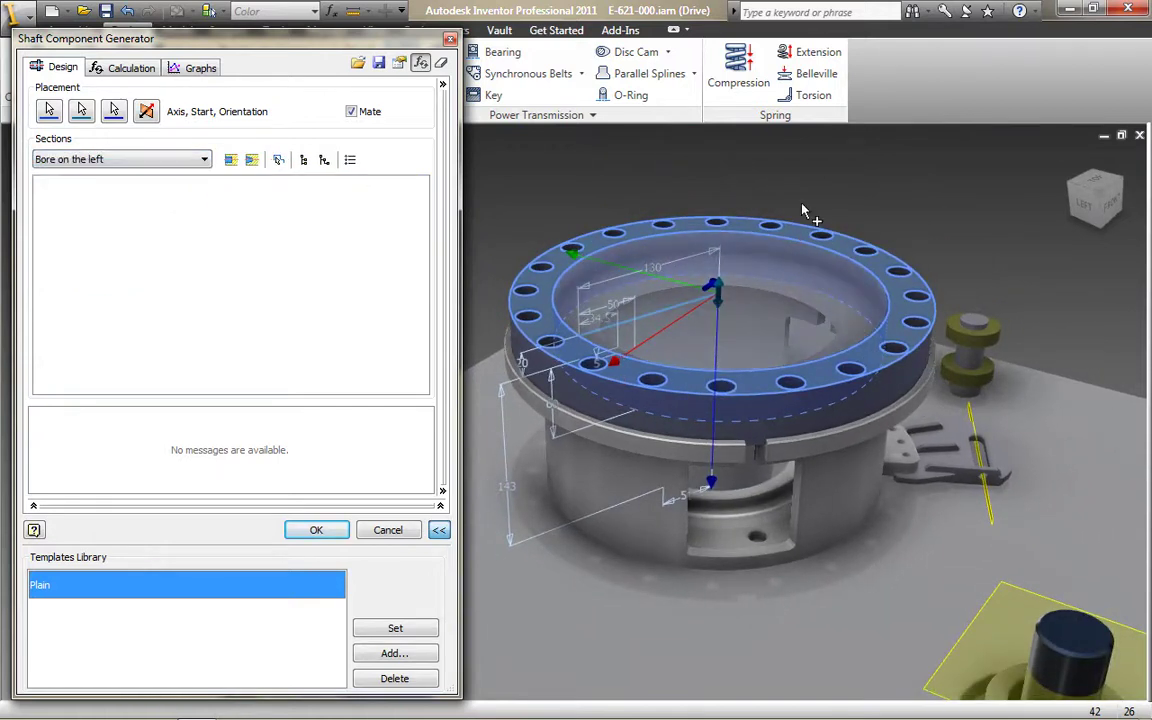
click(1083, 205)
middle_drag(719, 300, 882, 336)
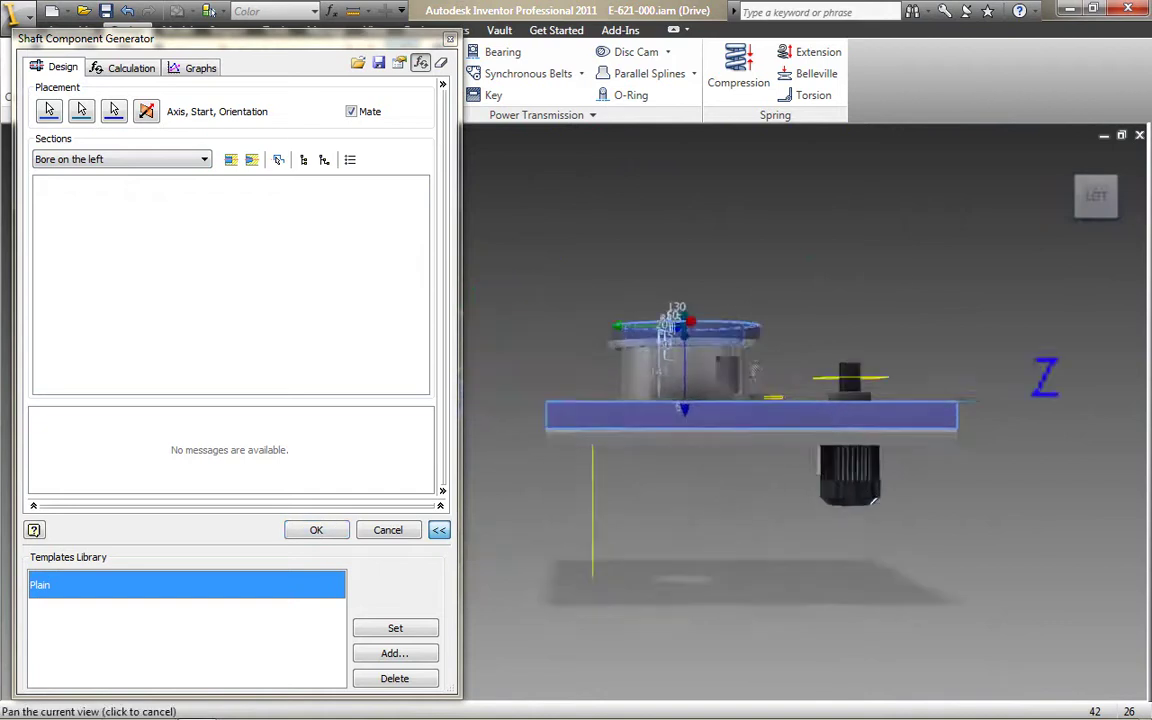
middle_drag(755, 370, 861, 397)
scroll(838, 384, down, 3)
scroll(766, 376, up, 2)
scroll(764, 376, down, 5)
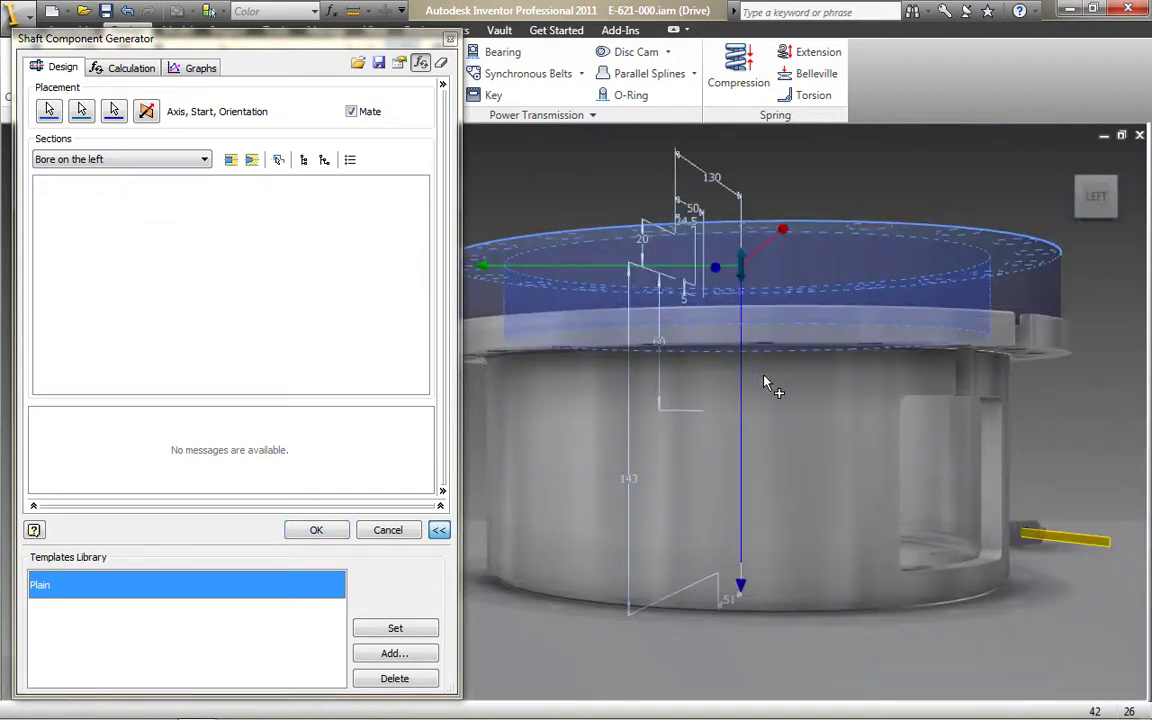
click(231, 162)
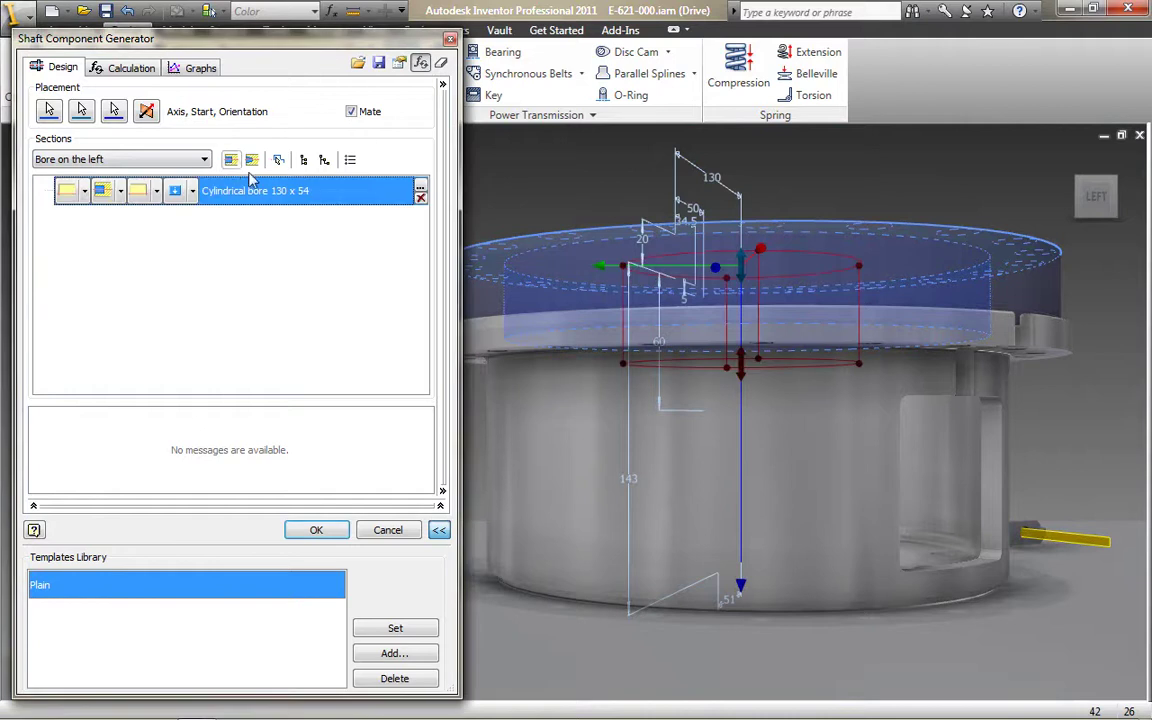
Resize the left cylindrical bore to a main diameter of 120 mm and a section length of 50 mm
drag(851, 281, 830, 280)
drag(748, 373, 741, 361)
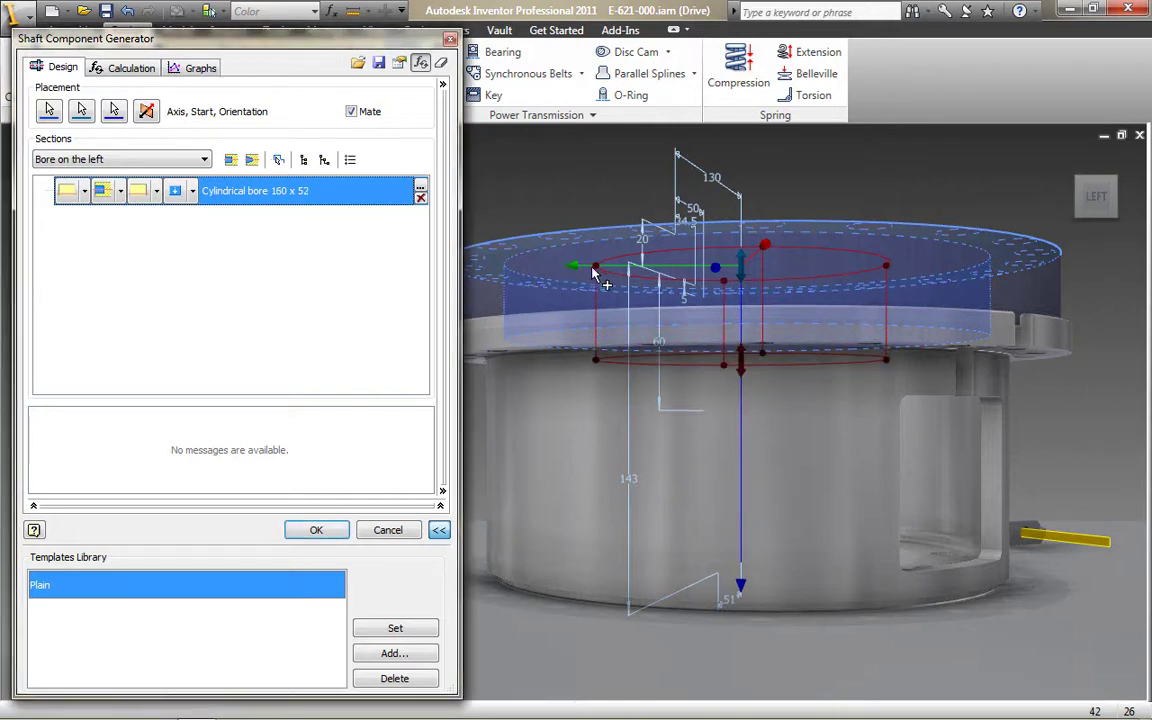
drag(599, 268, 624, 267)
double_click(367, 196)
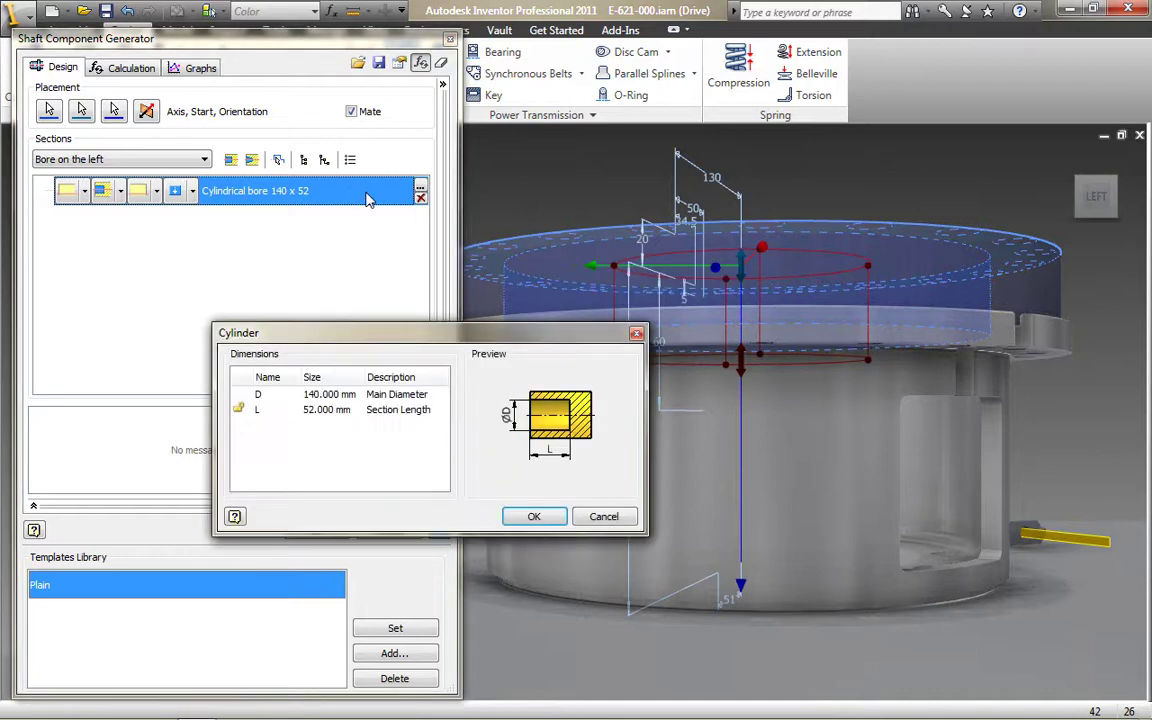
click(323, 395)
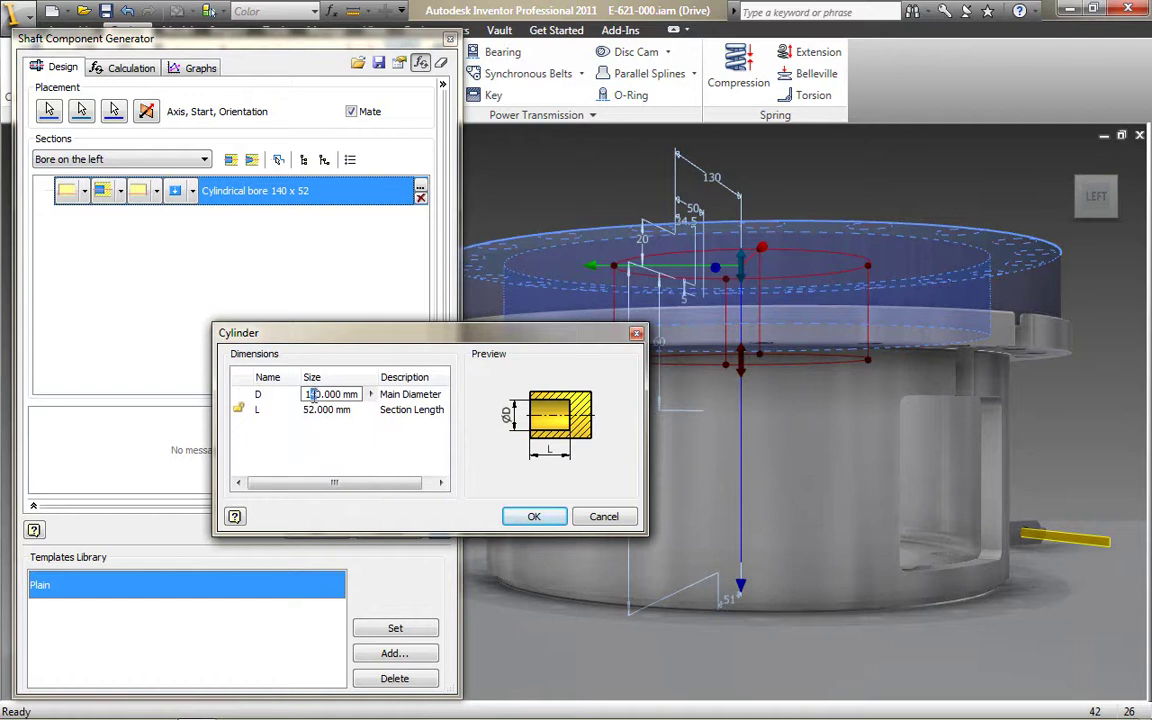
text(2)
click(313, 409)
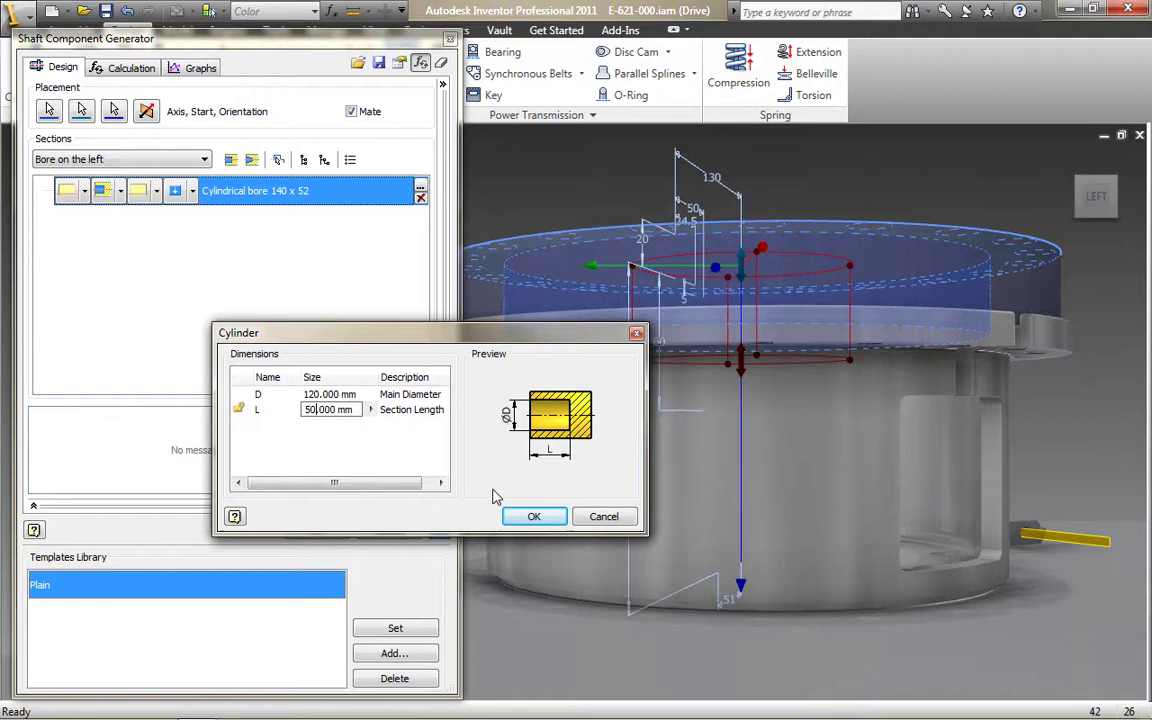
click(528, 516)
Add a cylindrical bore on the right end of the shaft and extend its length to 100 mm
click(150, 159)
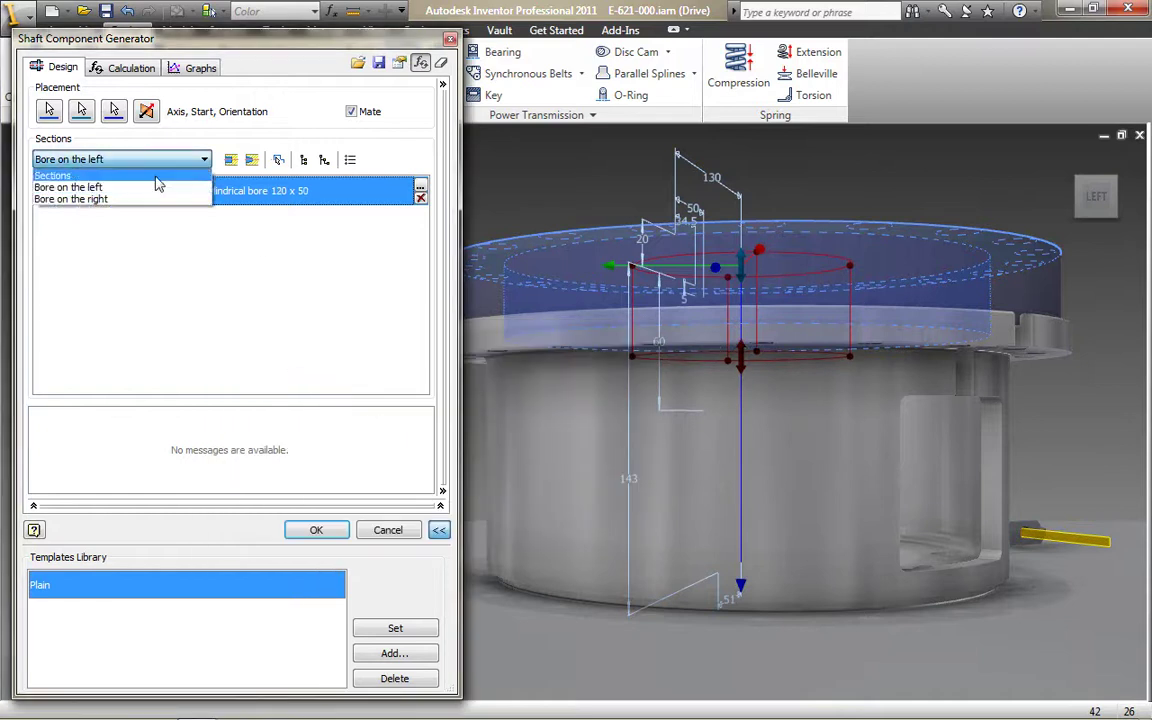
click(147, 200)
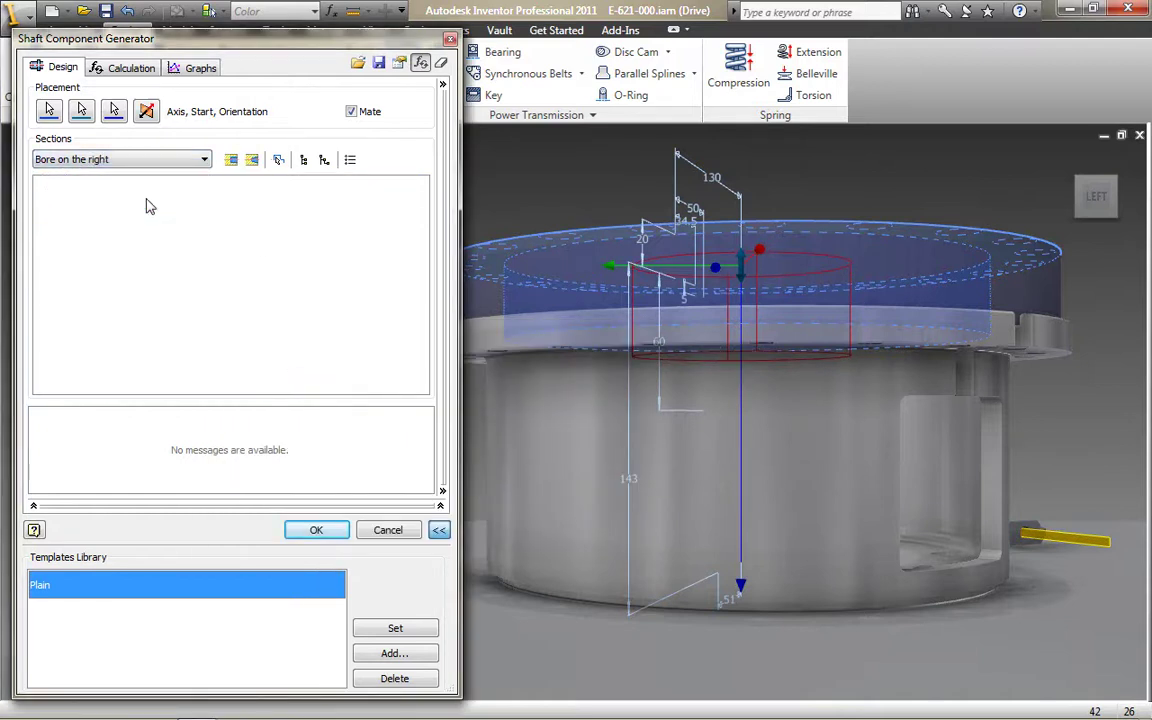
click(230, 161)
drag(744, 486, 744, 381)
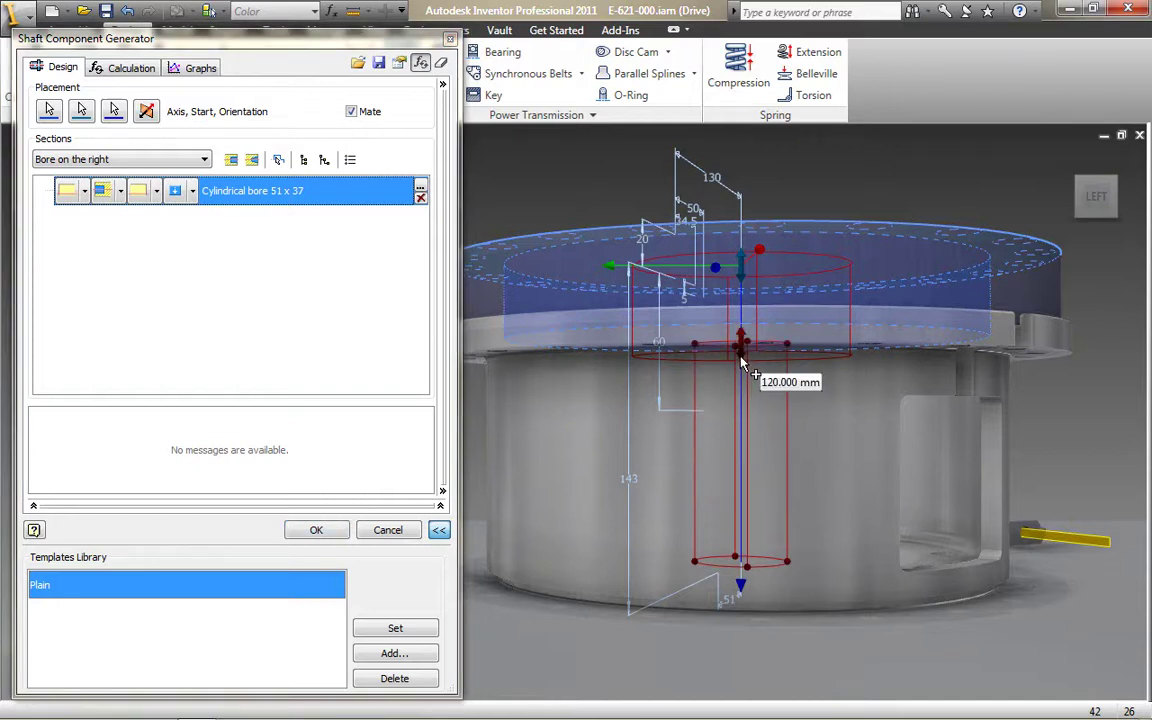
Lock the right bore's section length so it meets the left bore, and generate the shaft
double_click(337, 197)
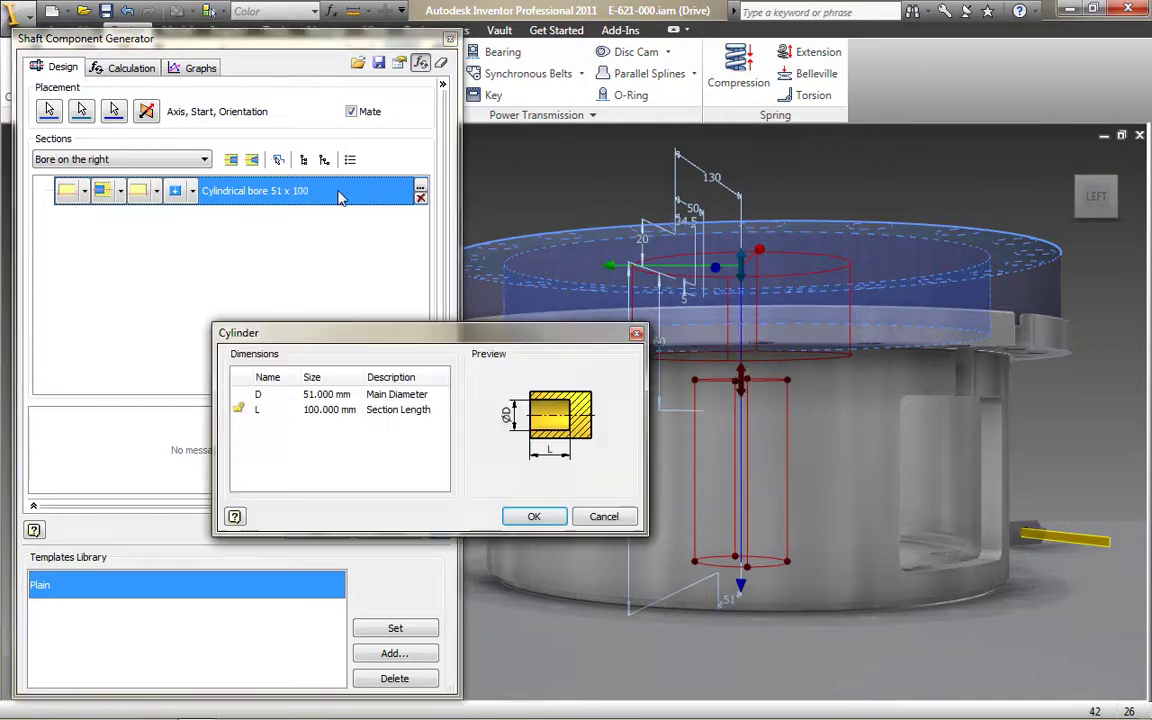
click(240, 409)
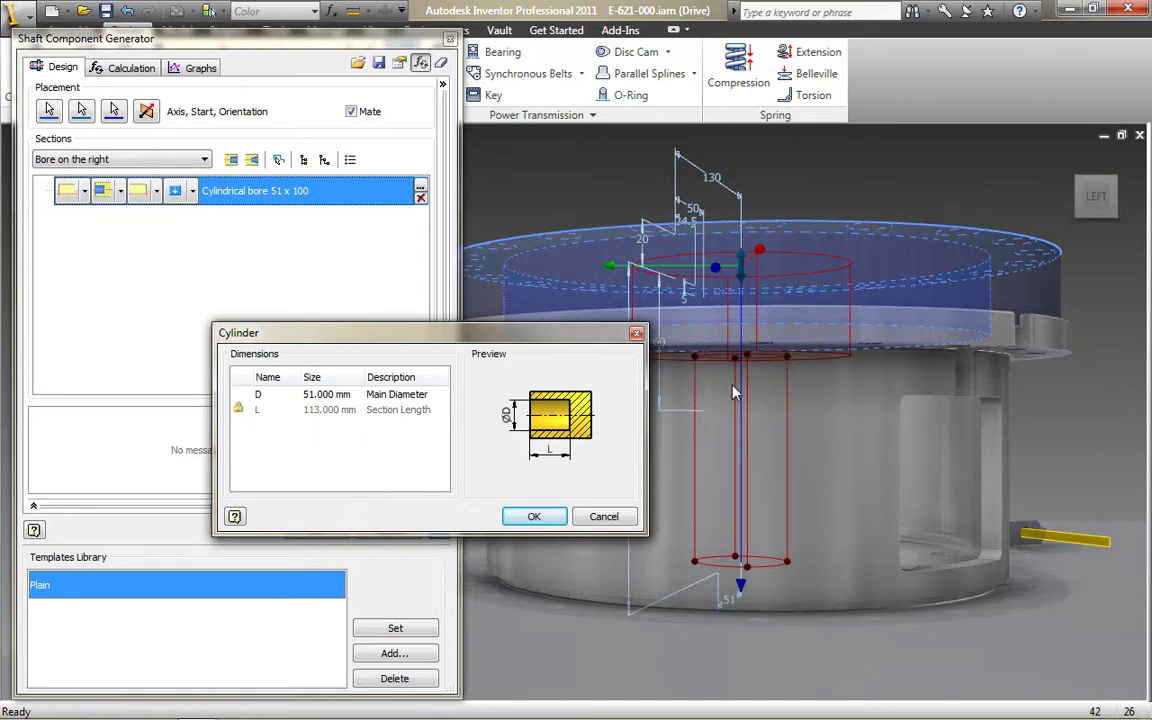
click(534, 516)
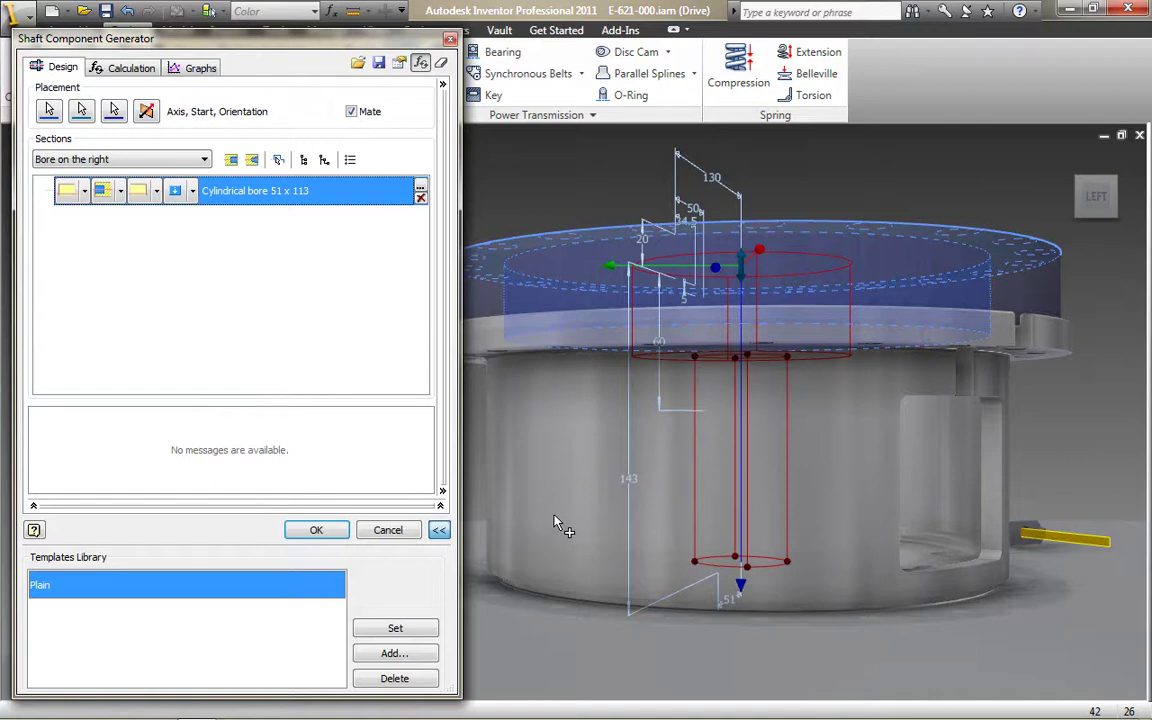
click(316, 531)
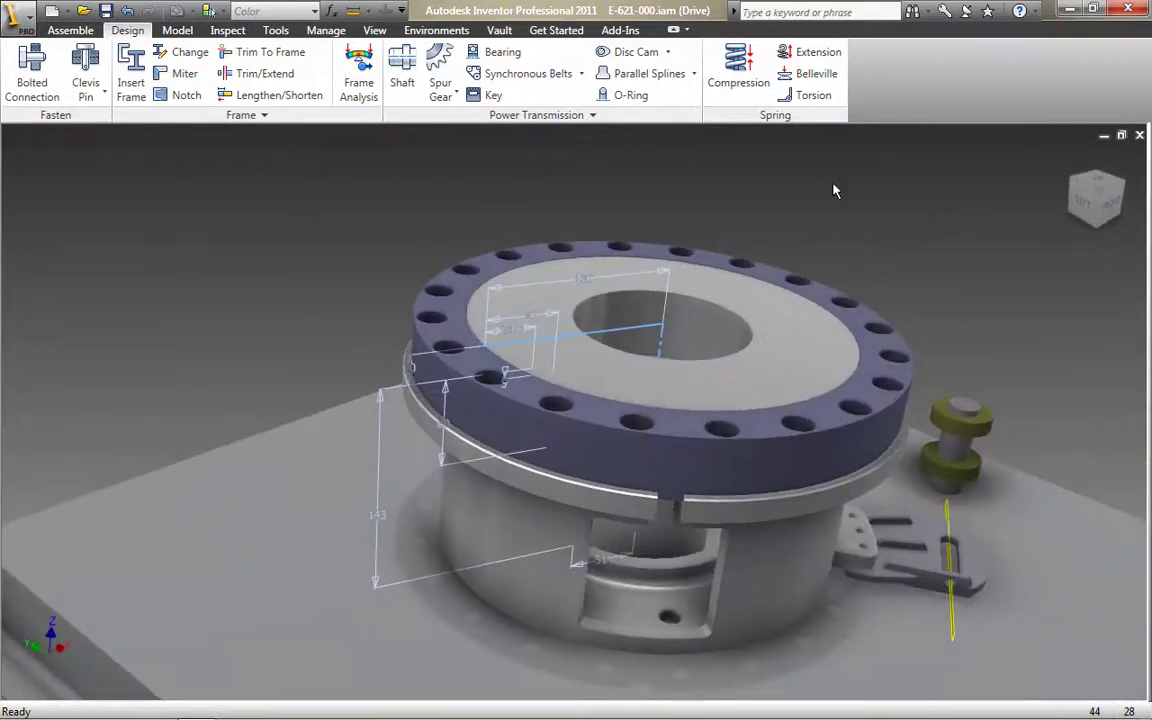
Set the selection mode to Feature Priority and hide the dimensioned shaft profile sketch
right_click(846, 190)
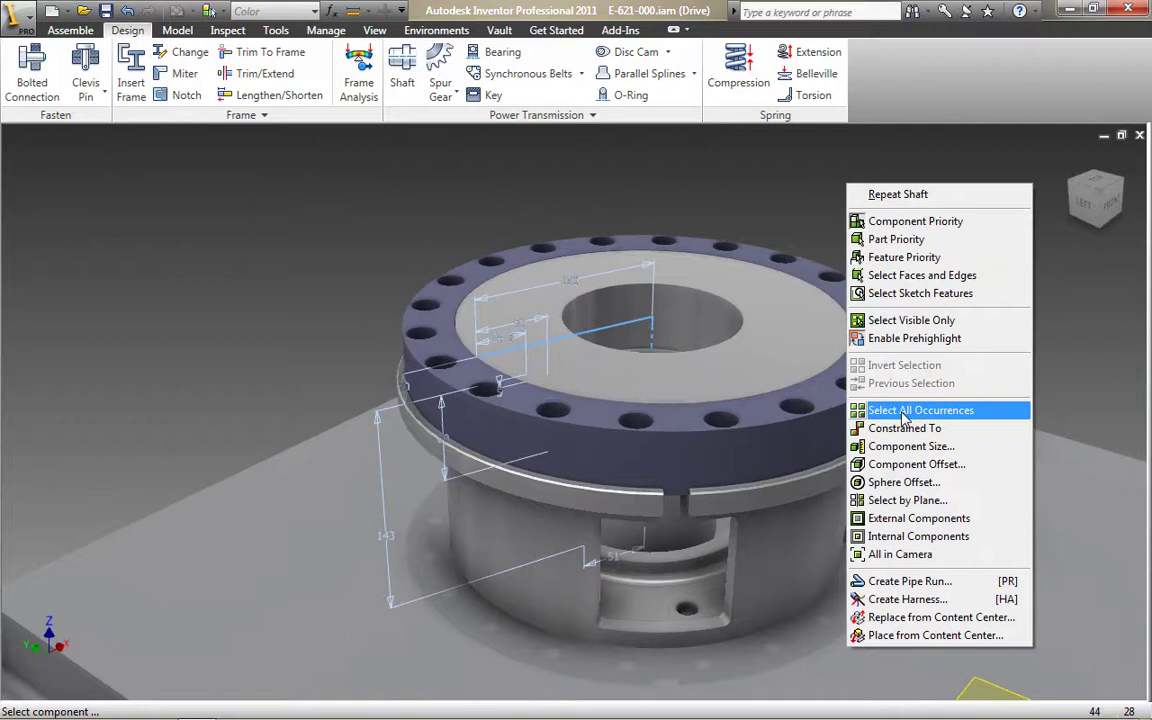
click(925, 257)
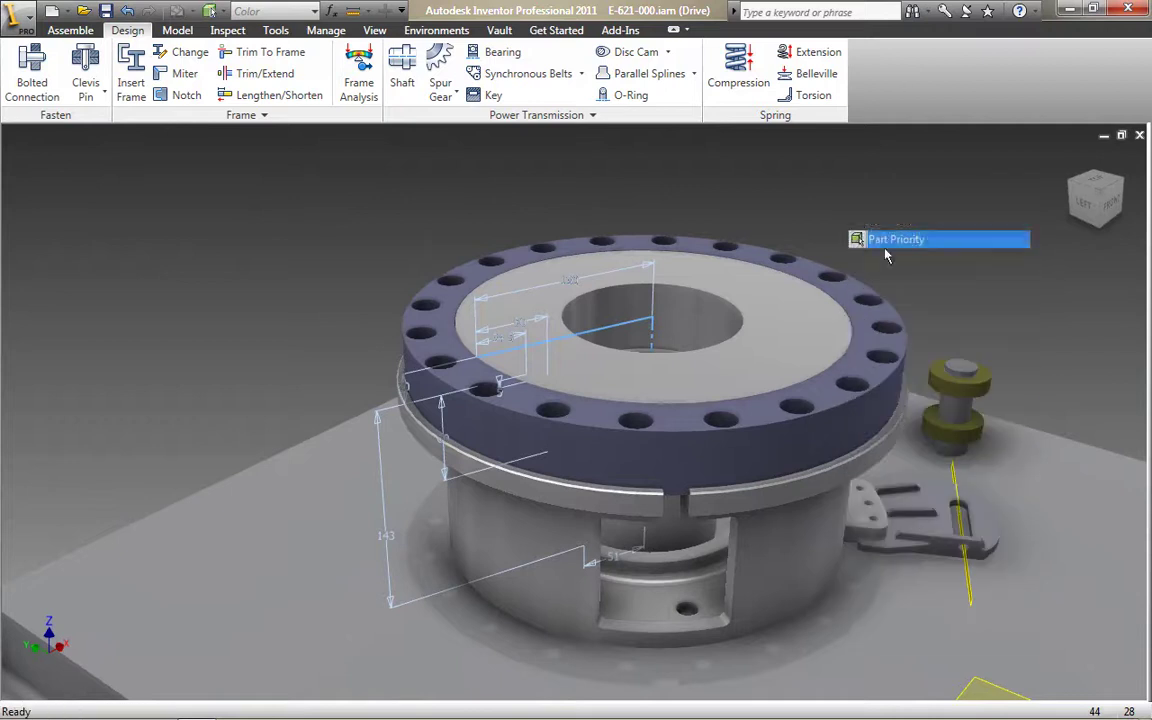
right_click(612, 331)
click(659, 544)
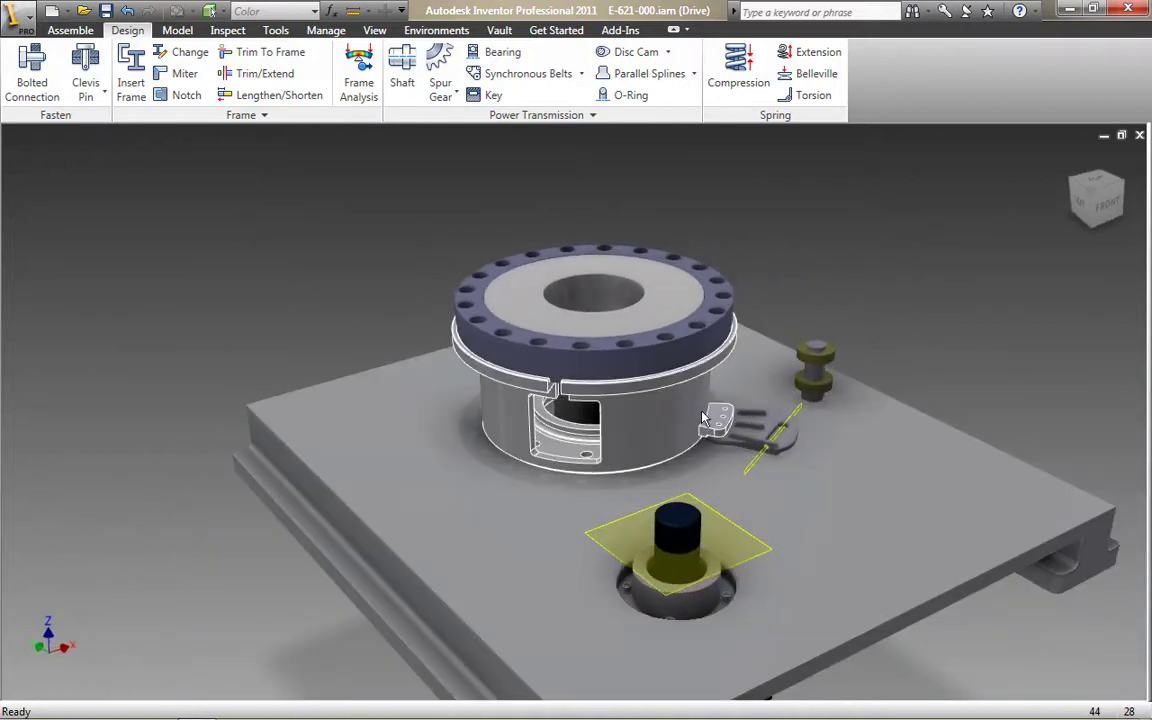
Hide the cylindrical housing and the blue flange ring around the shaft
right_click(705, 417)
click(711, 546)
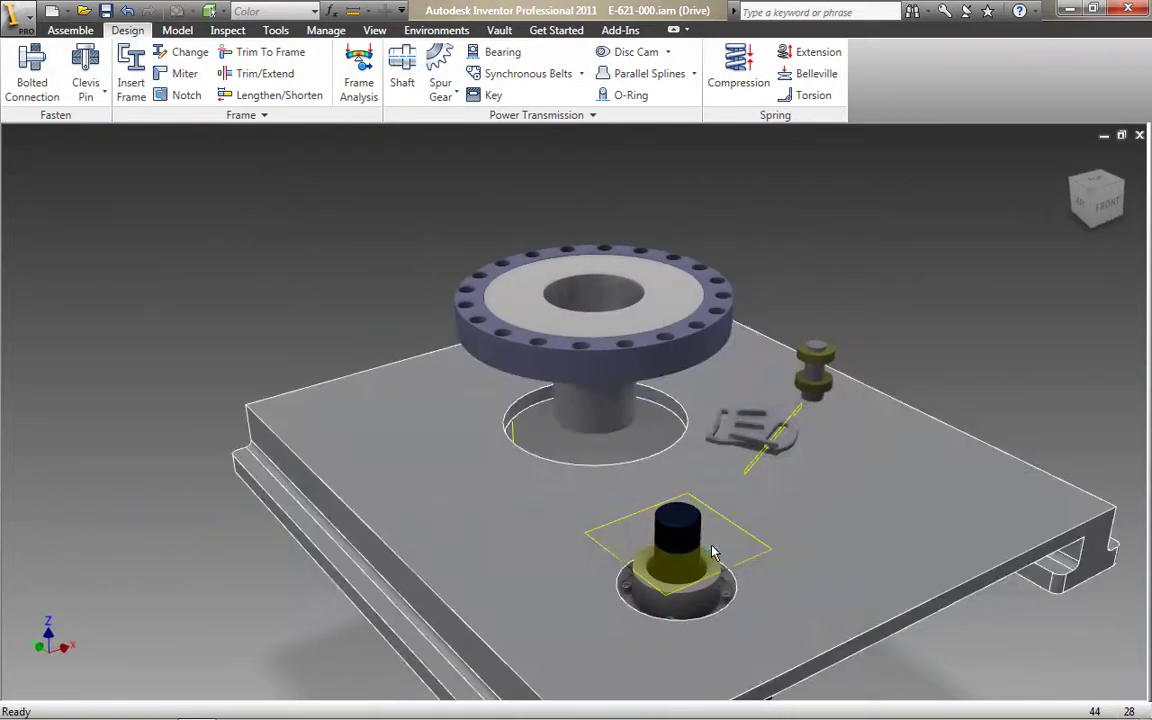
right_click(600, 375)
click(687, 545)
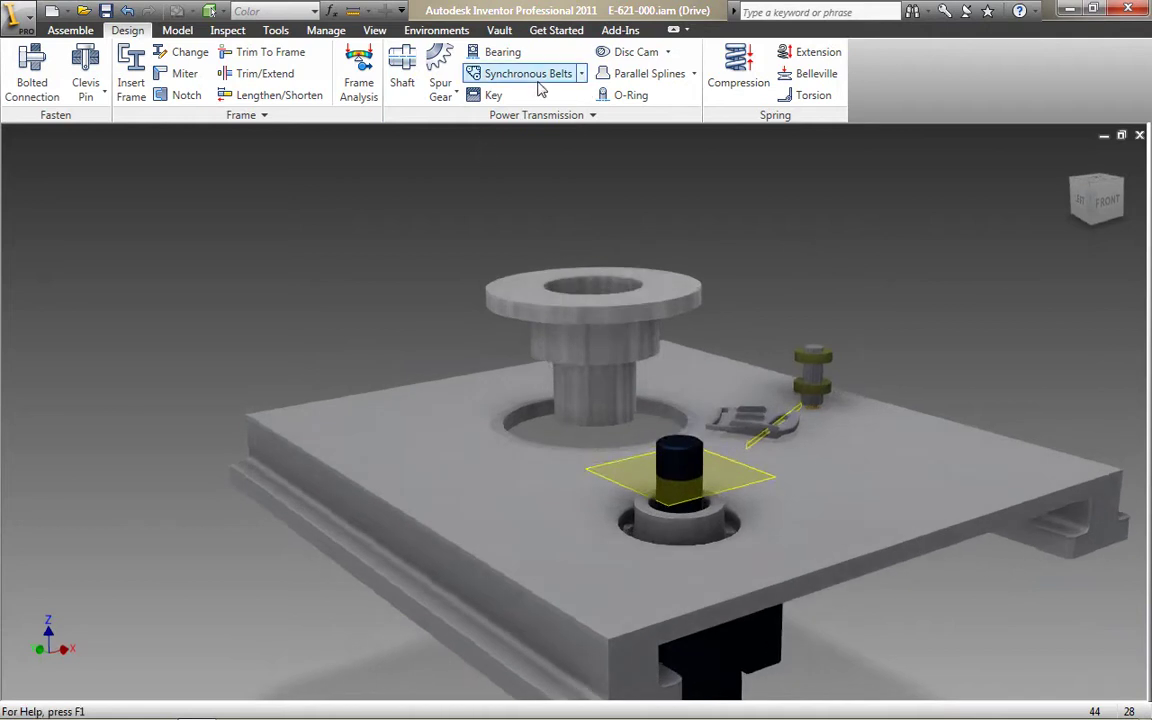
Start a synchronous belt drive with the yellow work plane at the motor shaft as the belt mid plane
click(581, 74)
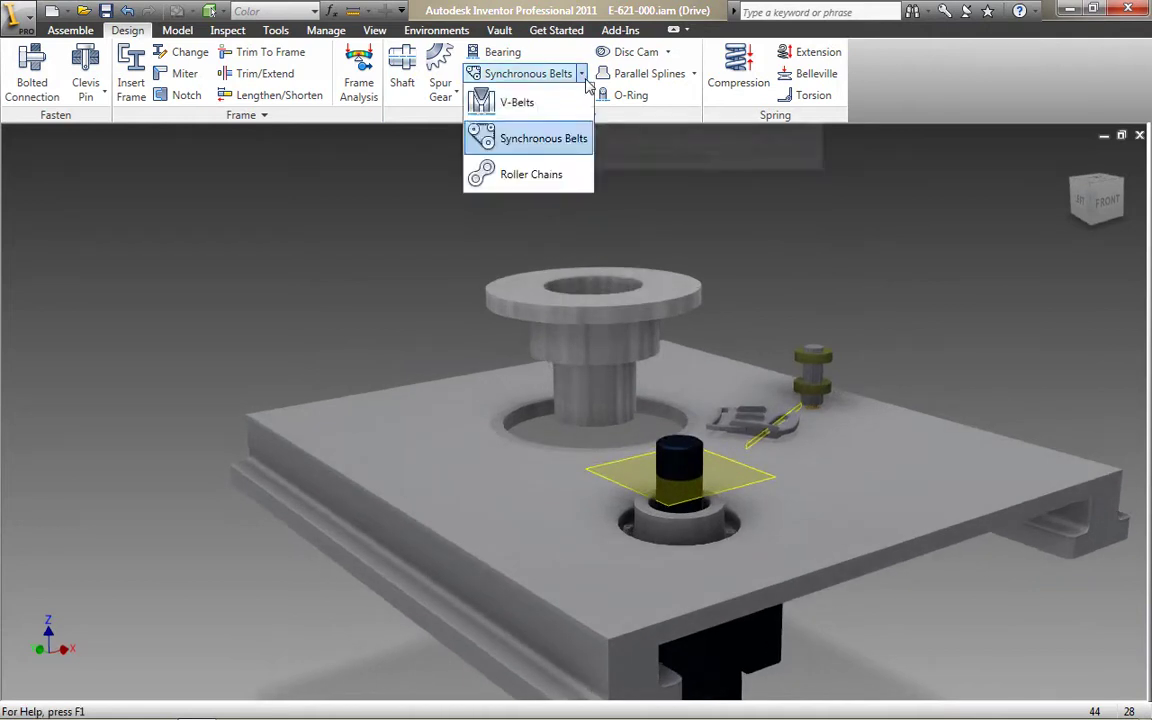
click(570, 140)
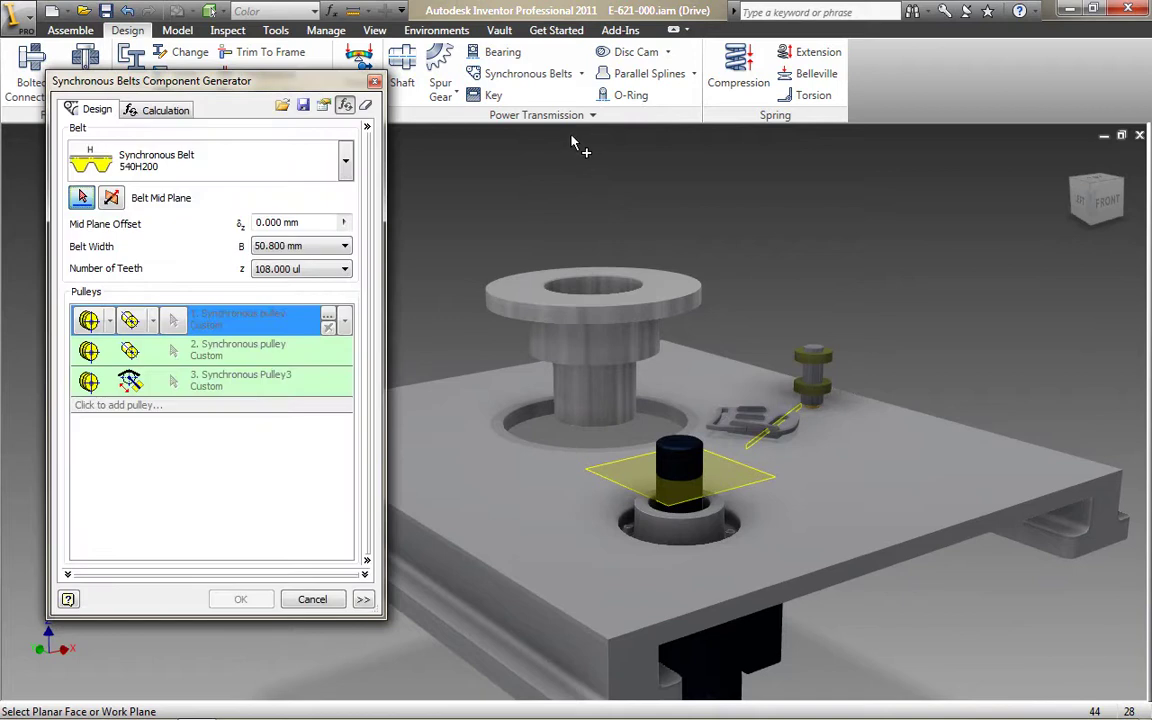
click(605, 480)
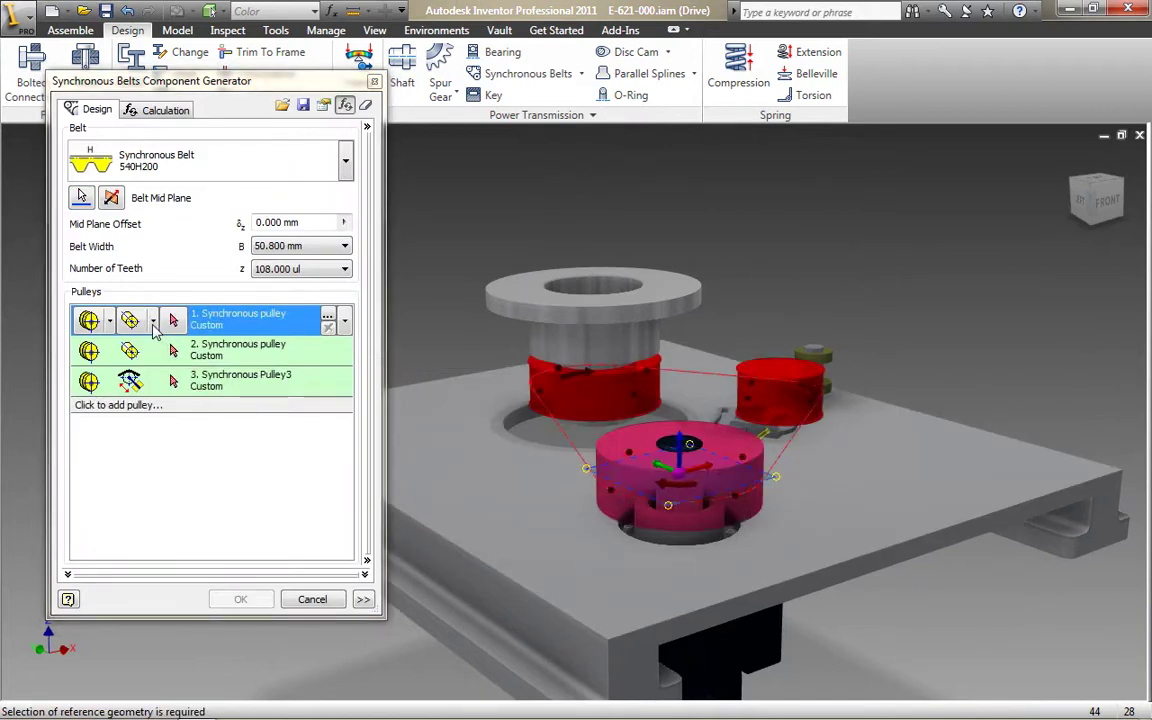
click(346, 158)
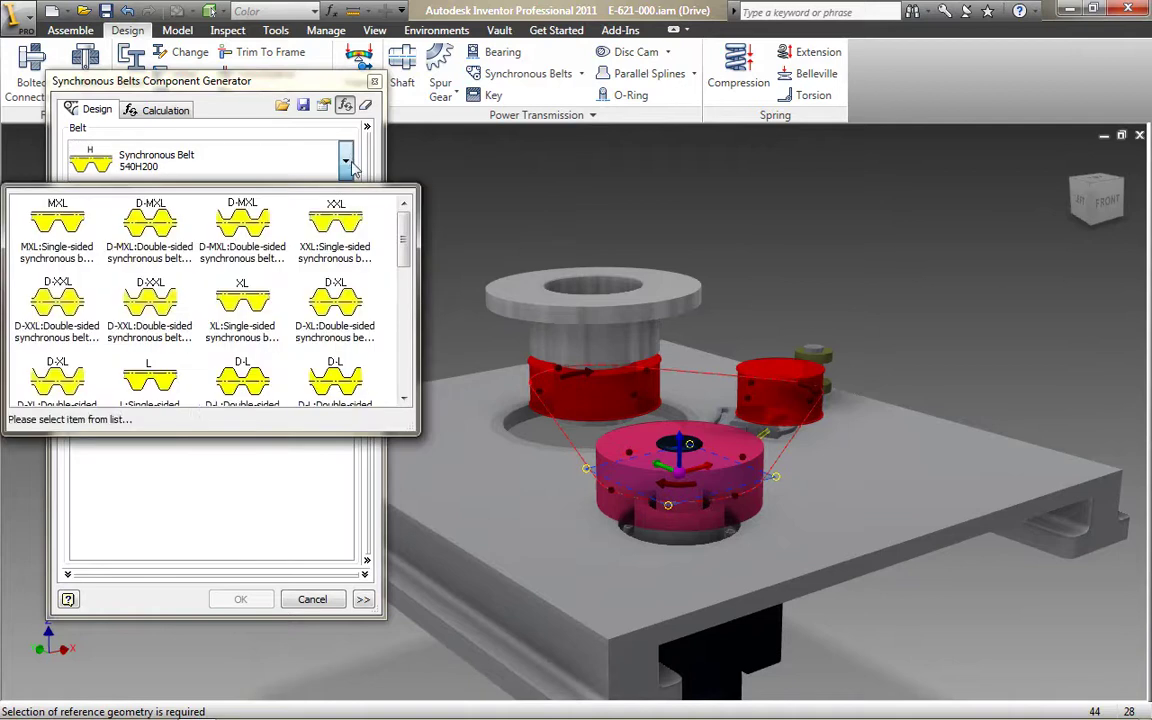
mouse_move(401, 242)
mouse_down()
mouse_move(406, 355)
mouse_move(406, 243)
mouse_up()
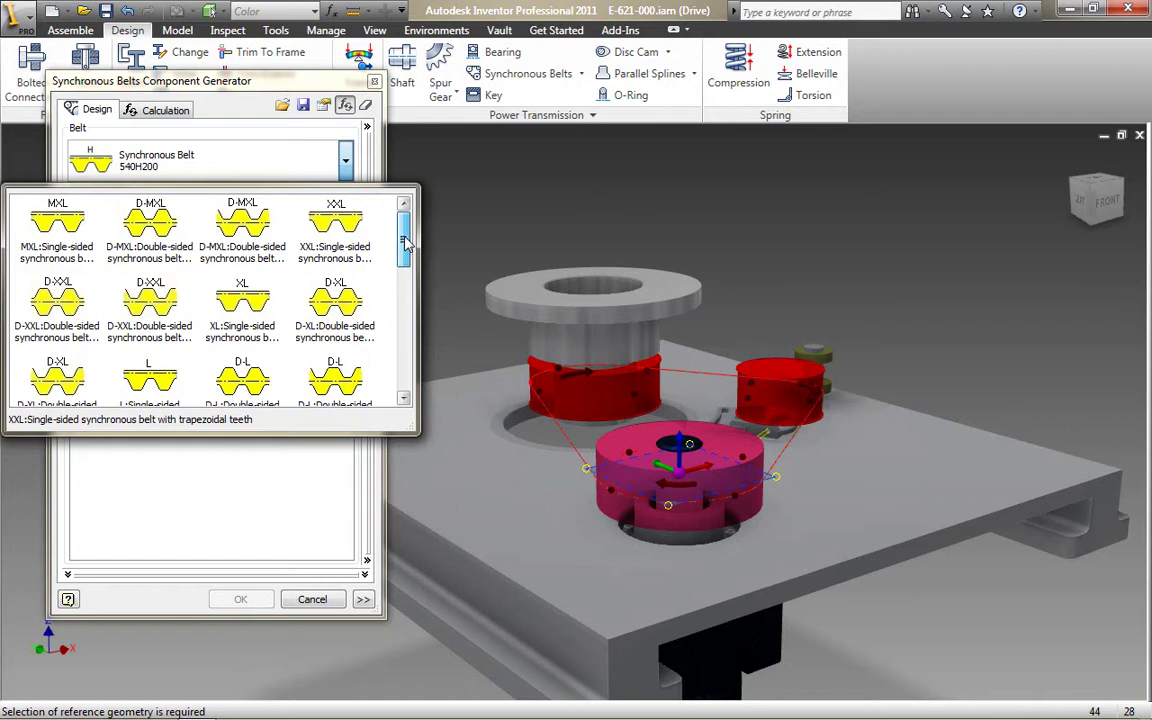
click(345, 140)
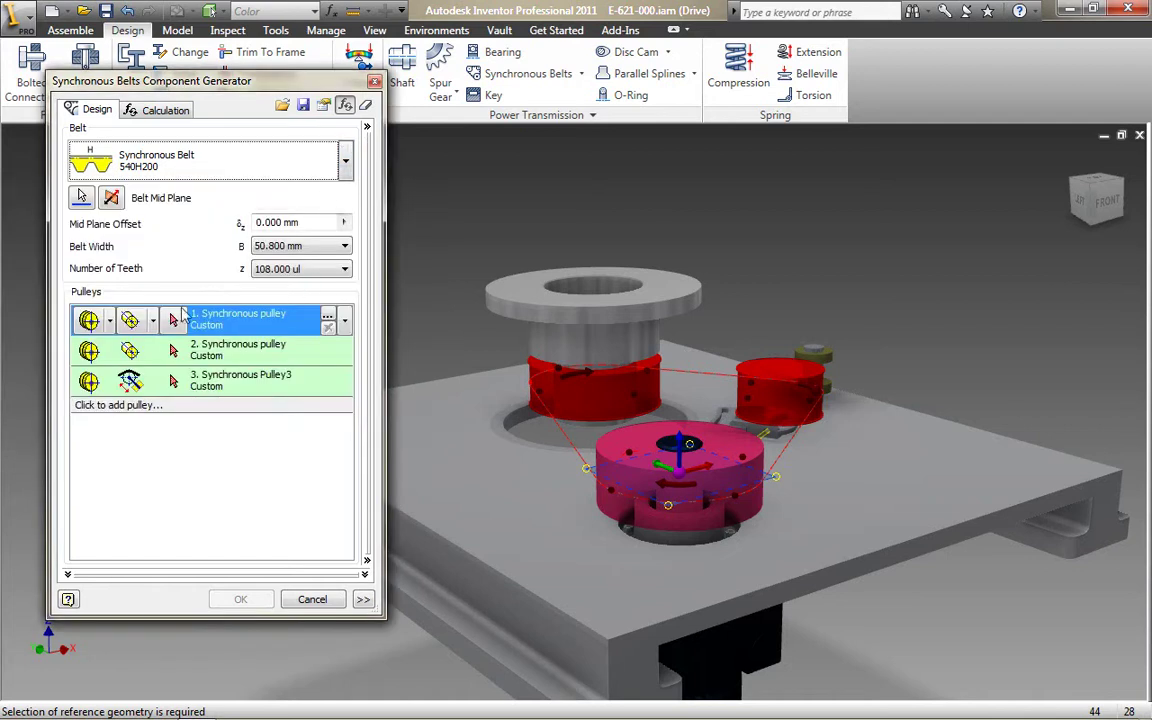
Fix the first pulley on the motor shaft and the second on the turntable shaft, using fixed position by selected geometry
click(140, 321)
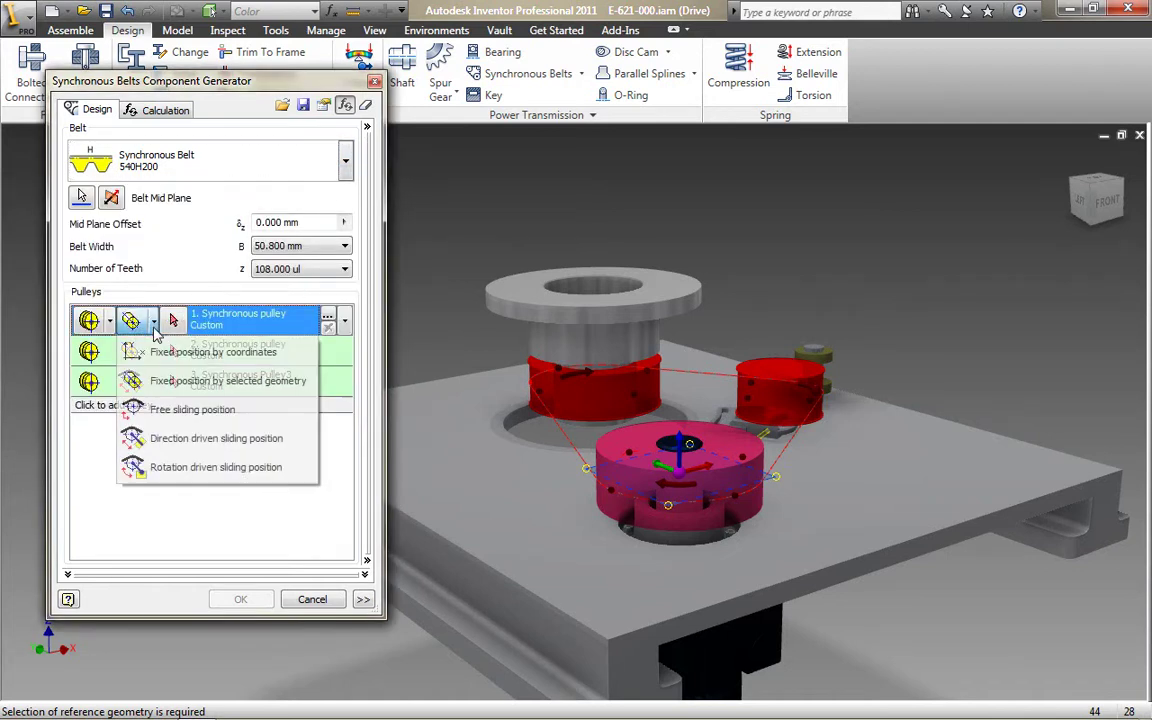
click(300, 380)
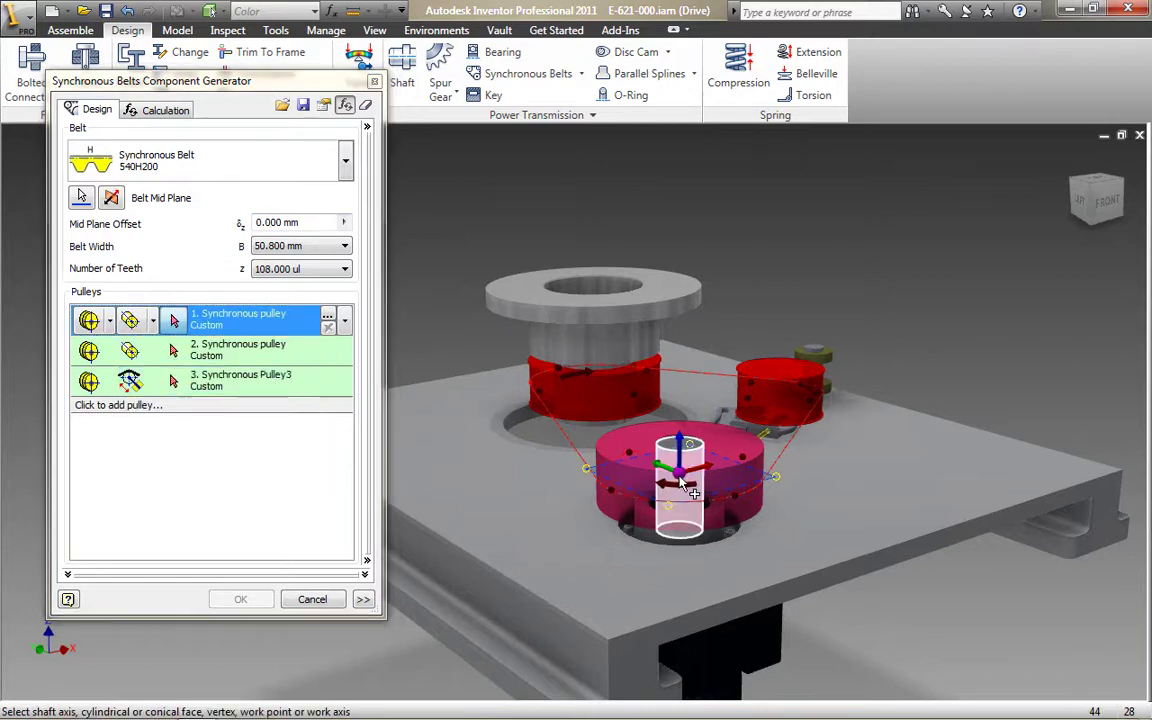
click(176, 355)
click(152, 351)
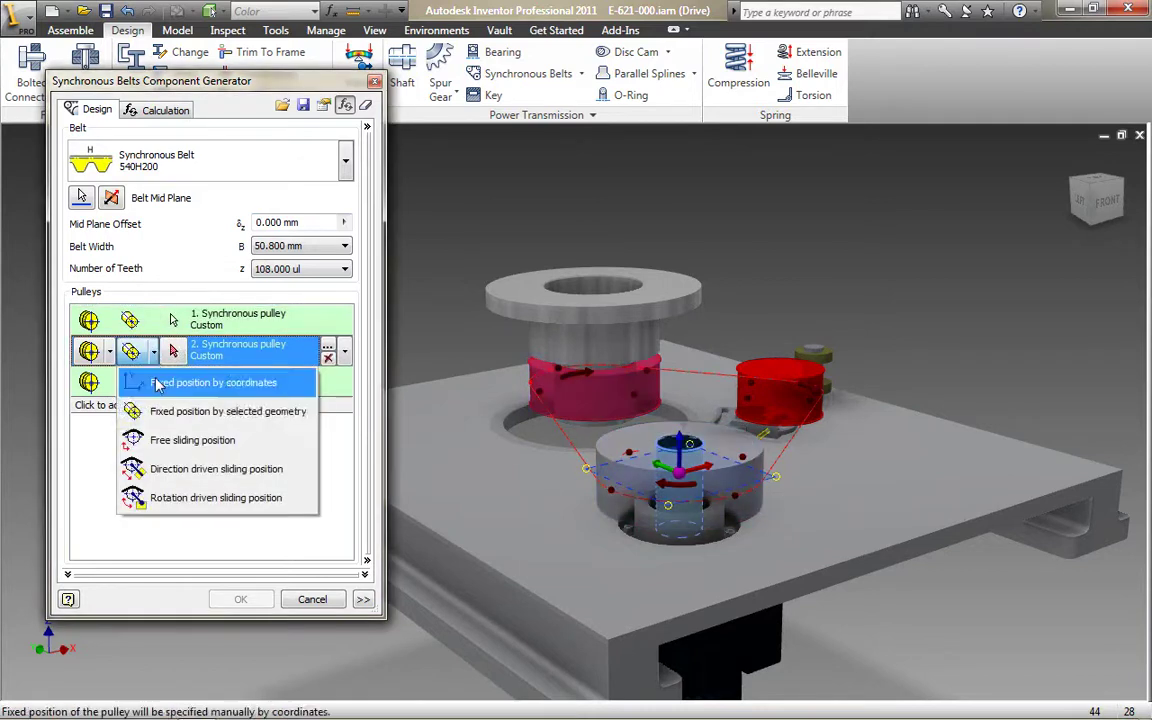
click(195, 412)
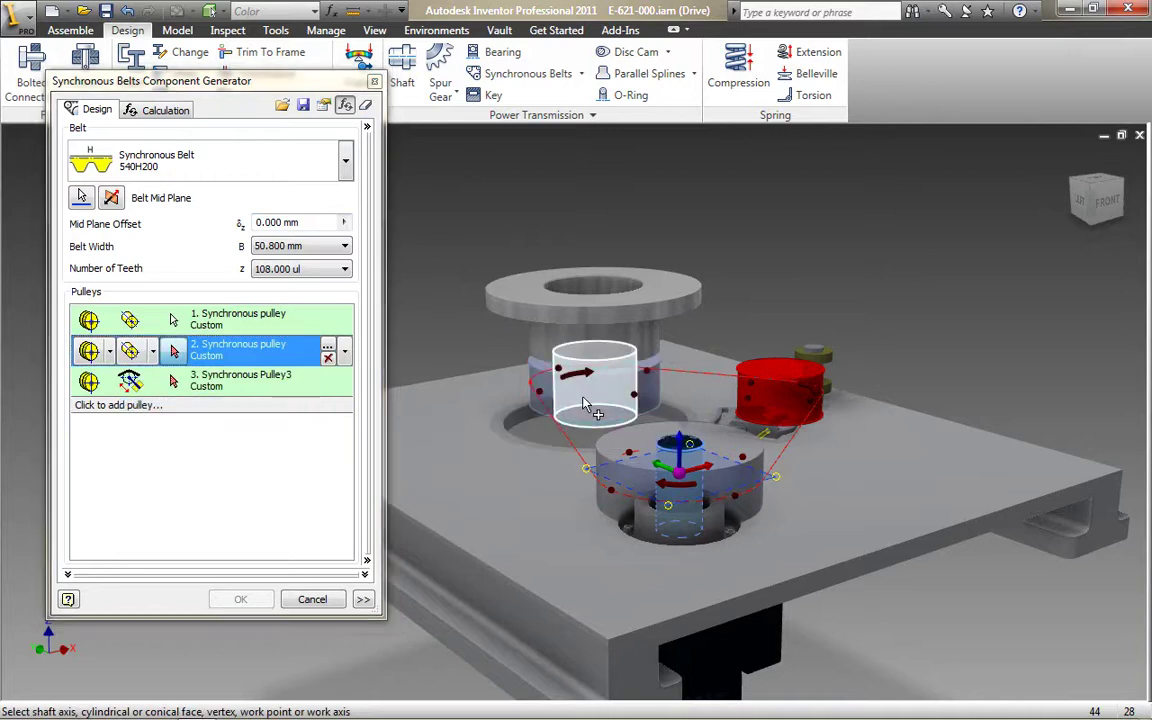
Give the third pulley a direction driven sliding position guided by the geometry at the tensioner slot
click(149, 387)
click(152, 382)
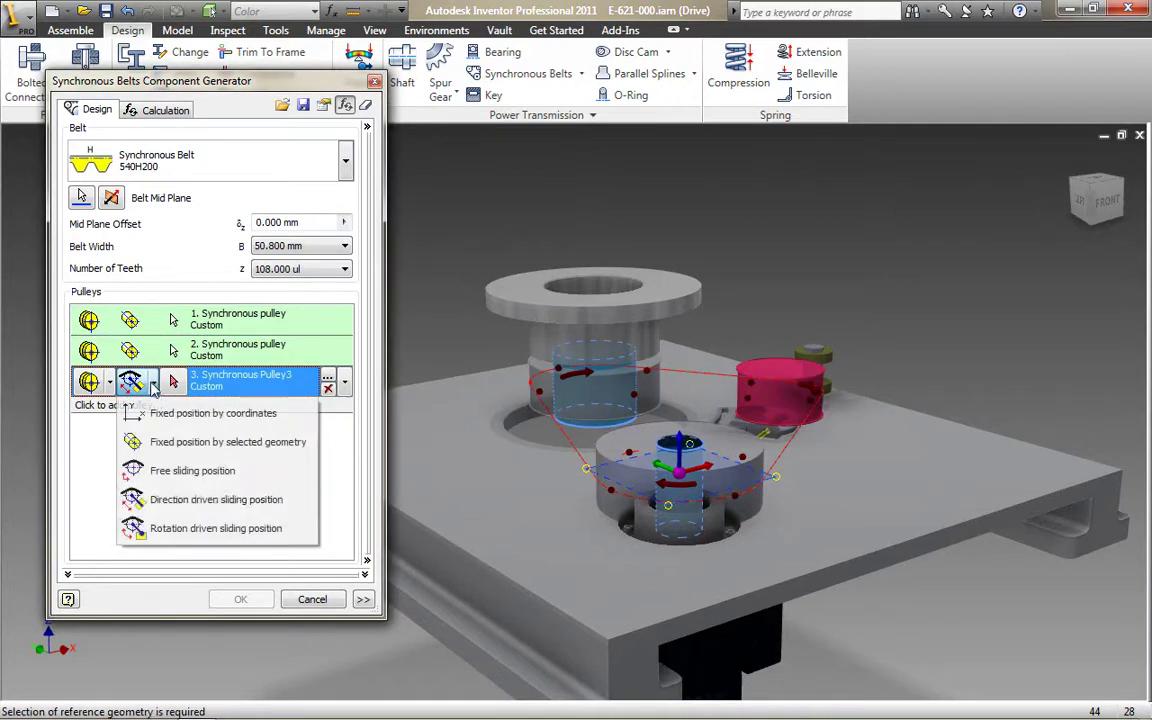
click(236, 502)
shift+middle_drag(751, 482, 549, 456)
click(634, 499)
mouse_move(690, 462)
mouse_down()
mouse_move(636, 482)
mouse_move(784, 455)
mouse_move(700, 462)
mouse_up()
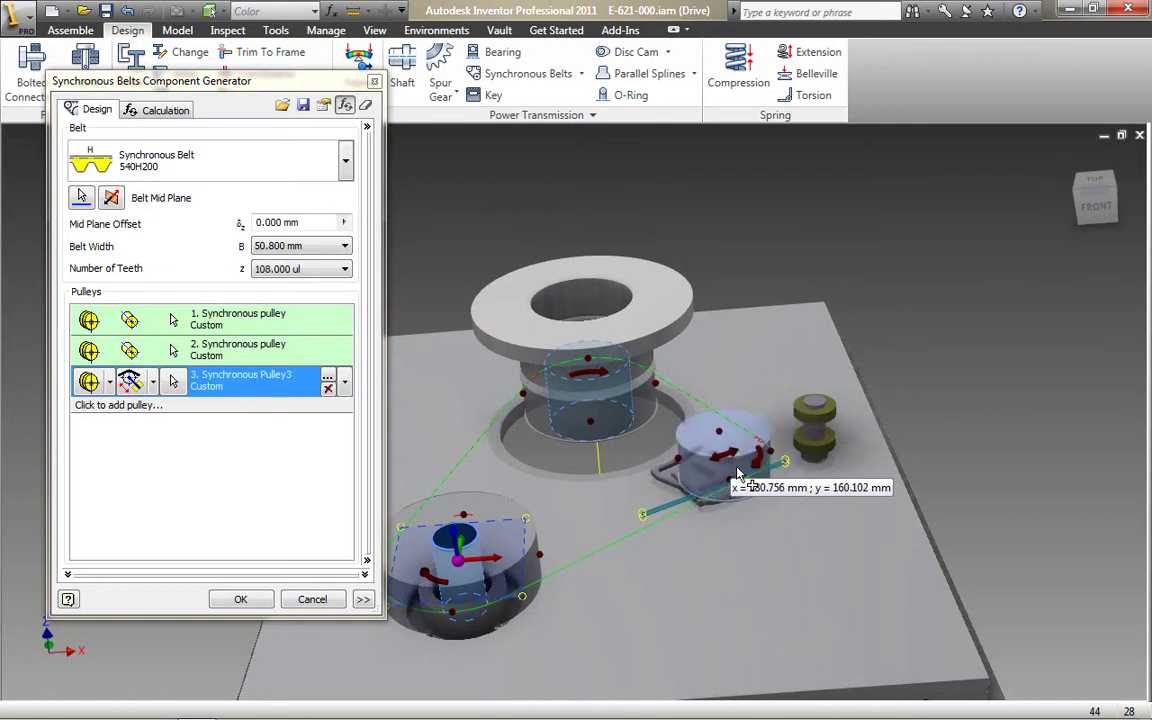
Review the belt's calculation type and load options, and generate the synchronous belt with its three pulleys
click(172, 112)
click(308, 158)
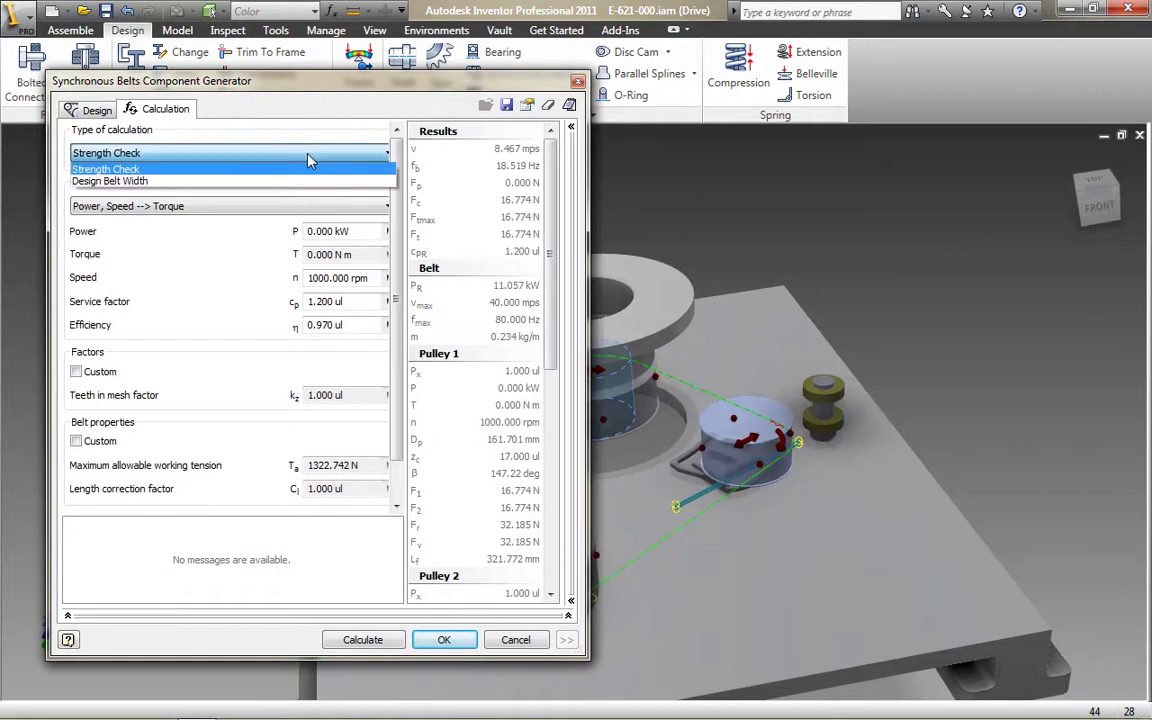
click(303, 150)
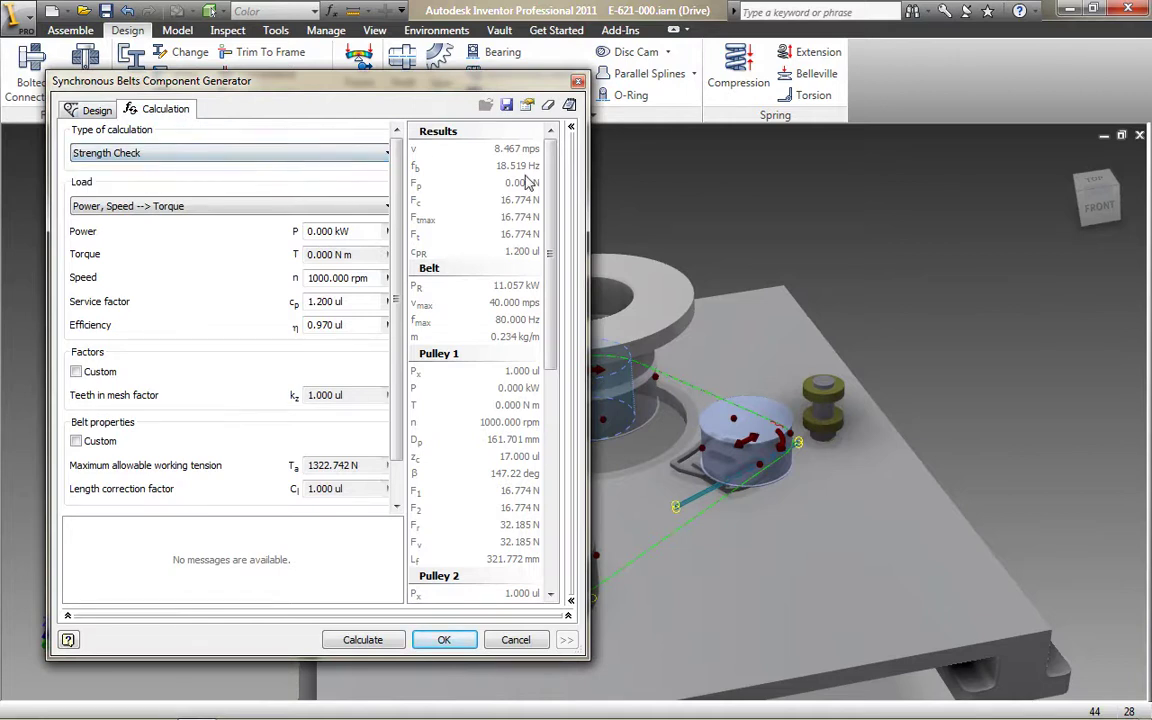
click(380, 210)
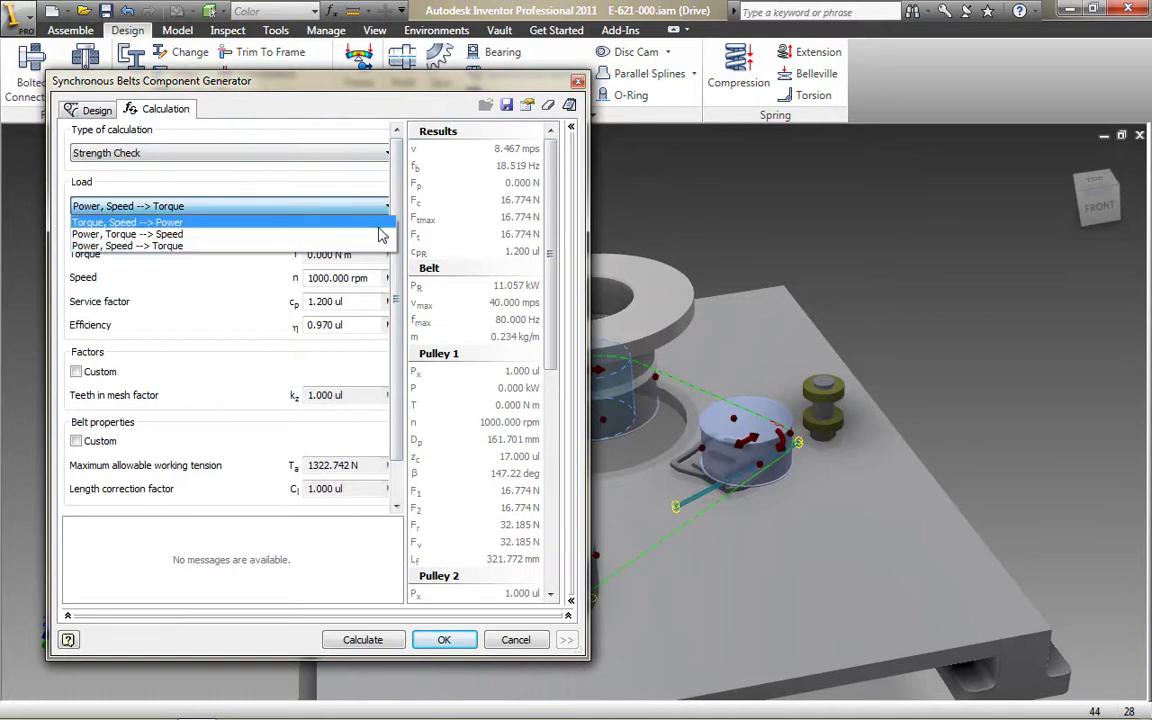
click(345, 185)
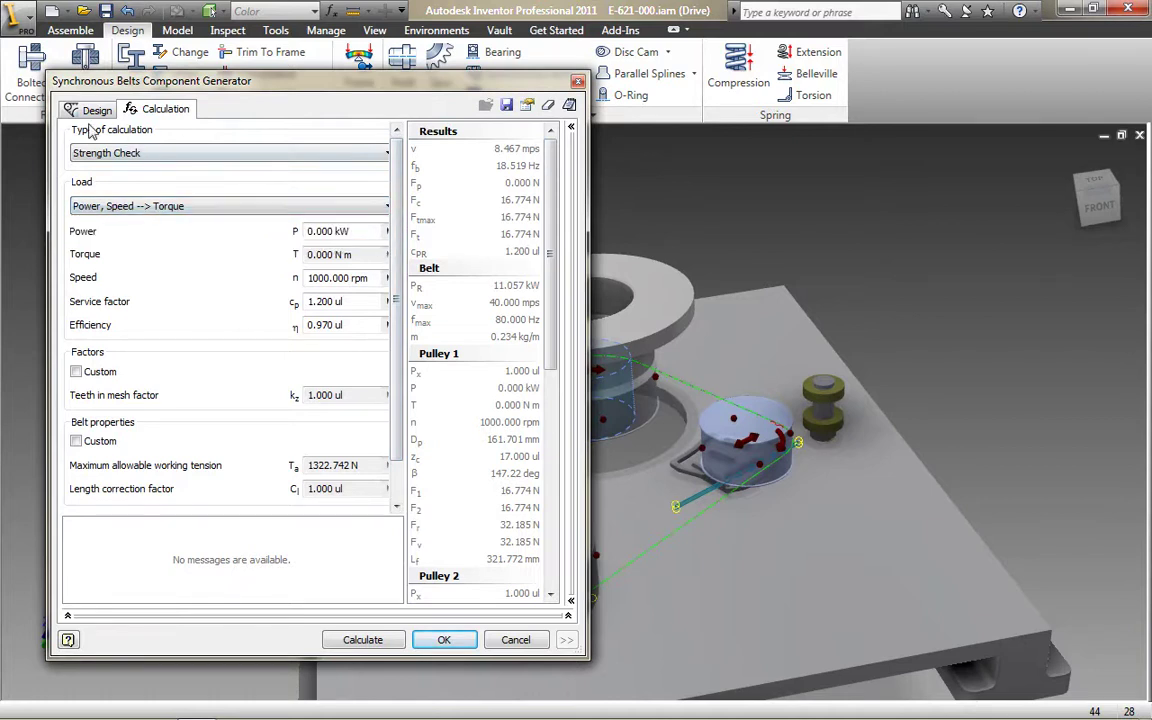
click(72, 108)
click(243, 597)
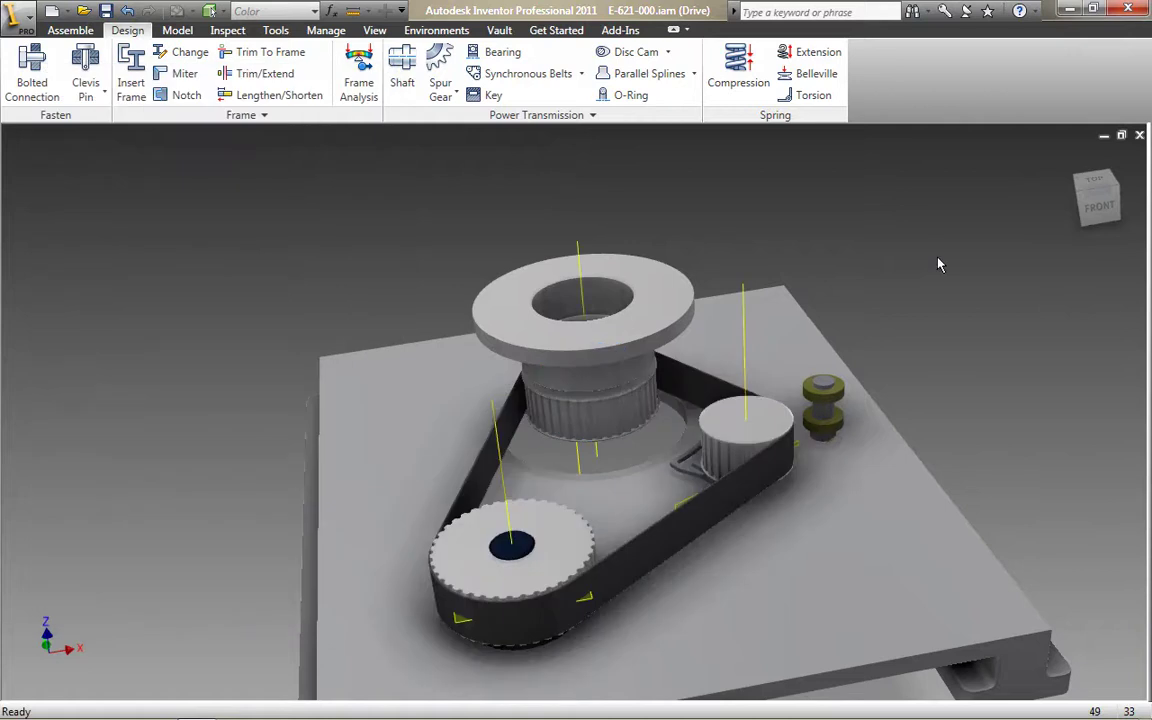
Assemble the loose olive-coloured roller onto the tensioner pulley's upper circular edge with a 0 mm offset
right_click(938, 260)
click(993, 547)
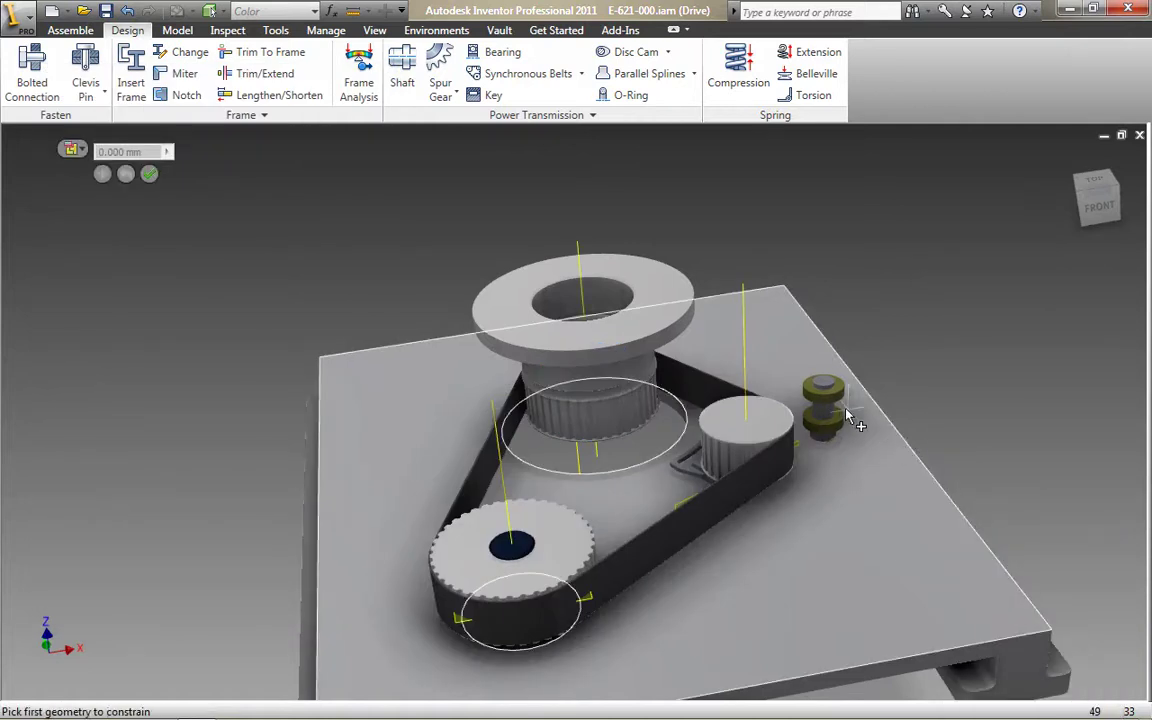
click(836, 406)
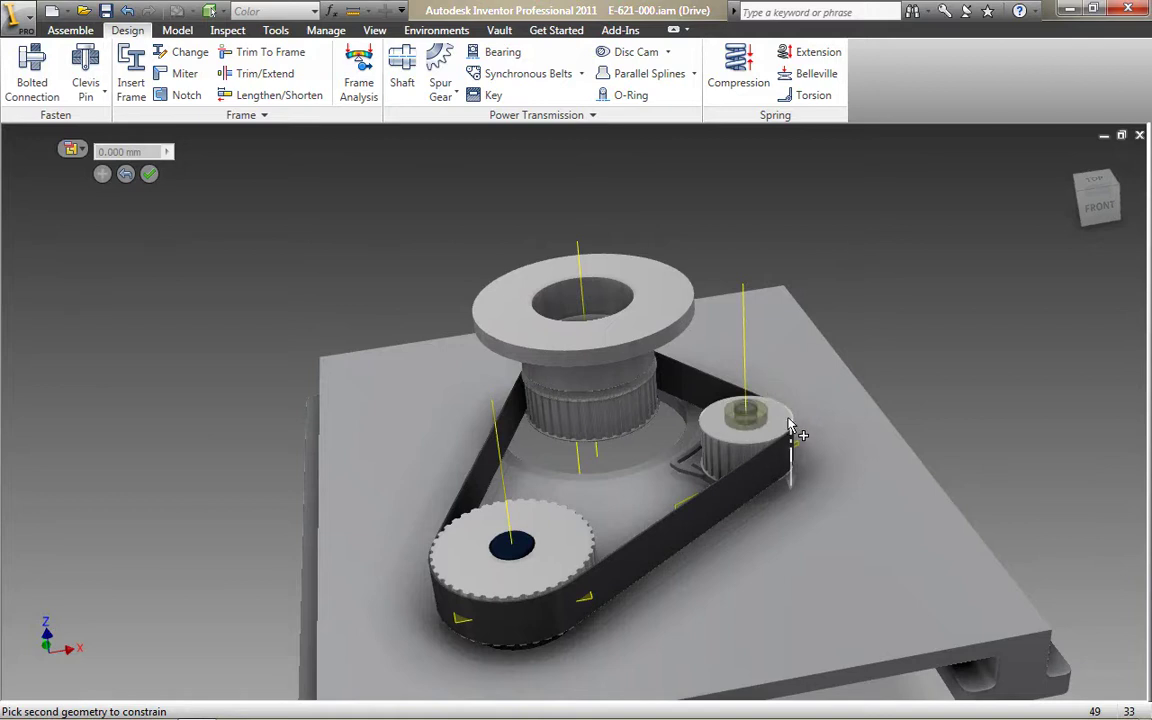
click(787, 435)
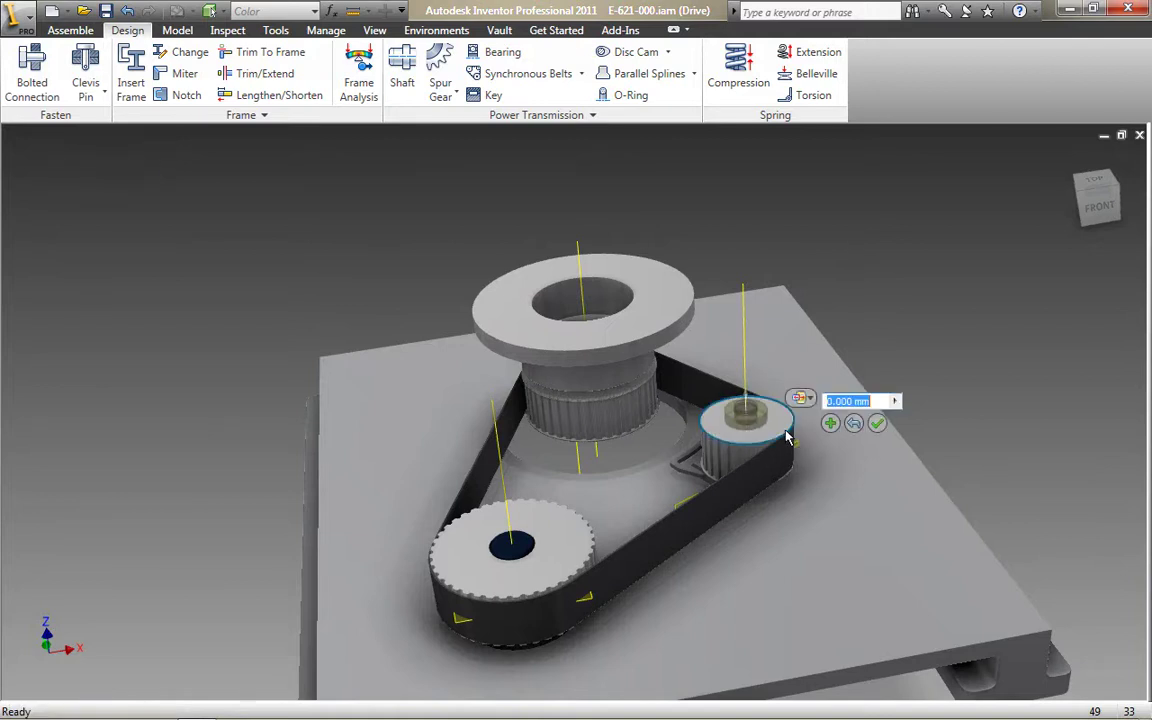
click(877, 424)
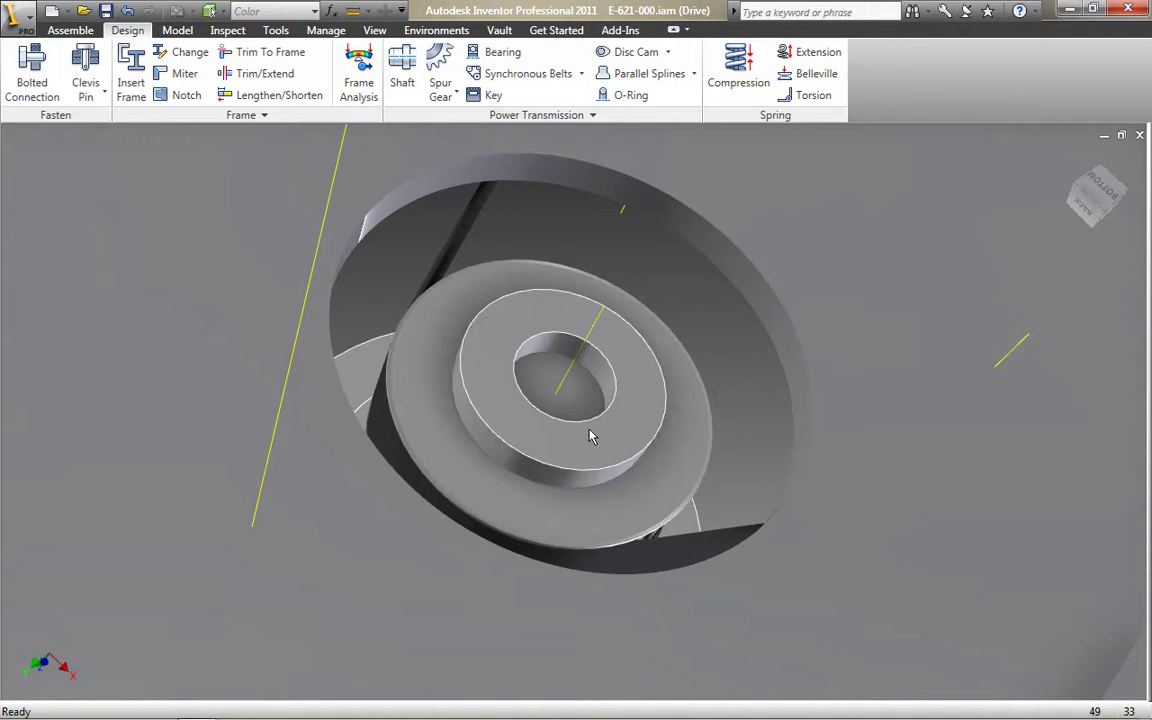
Start a parallel splines connection and try the turntable shaft's cylindrical face as shaft reference with ISO 14 - Light serie
click(692, 73)
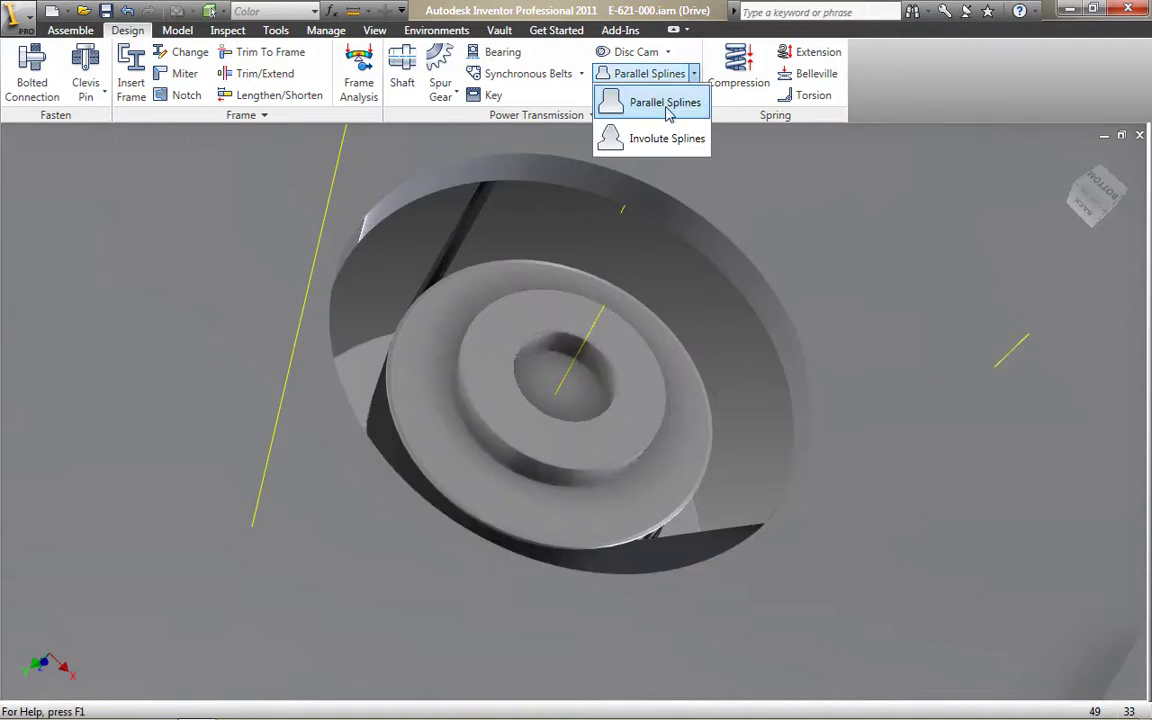
click(665, 103)
drag(630, 153, 928, 204)
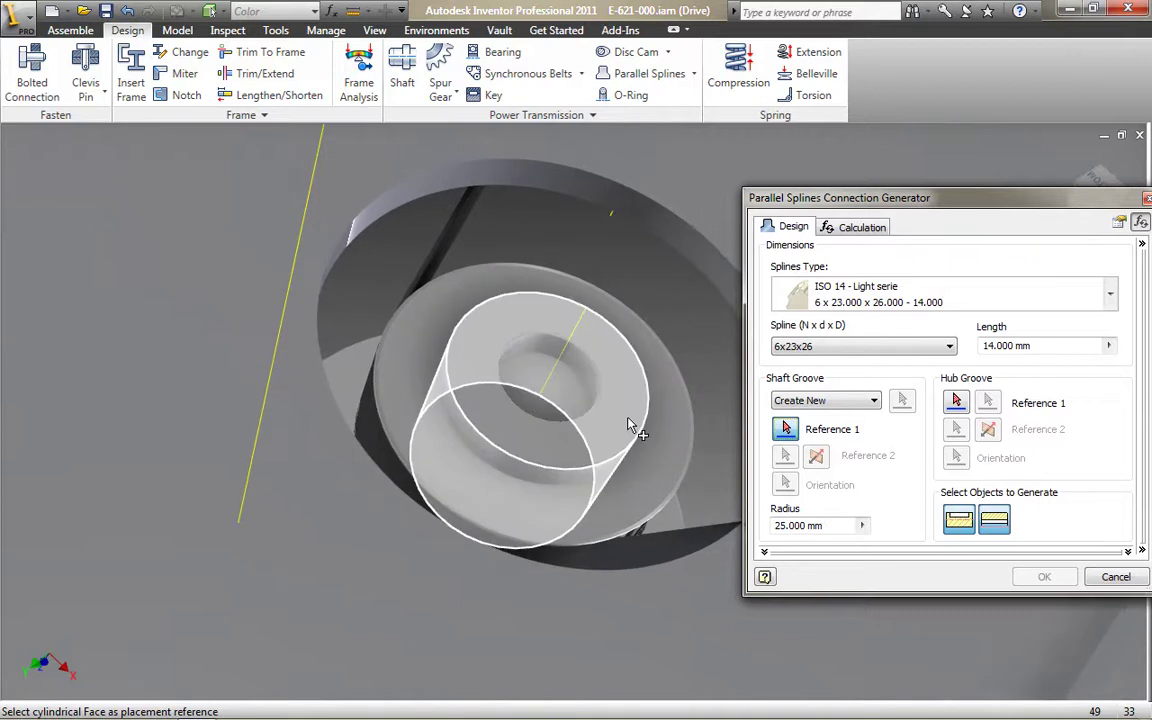
click(629, 421)
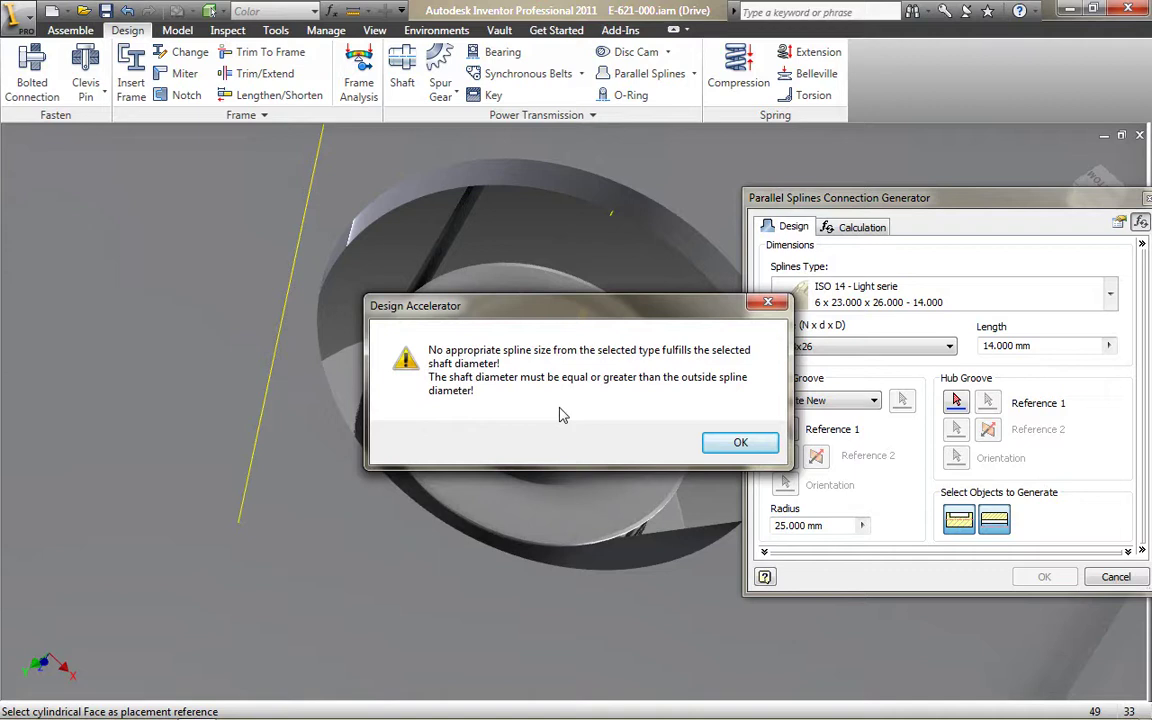
click(738, 443)
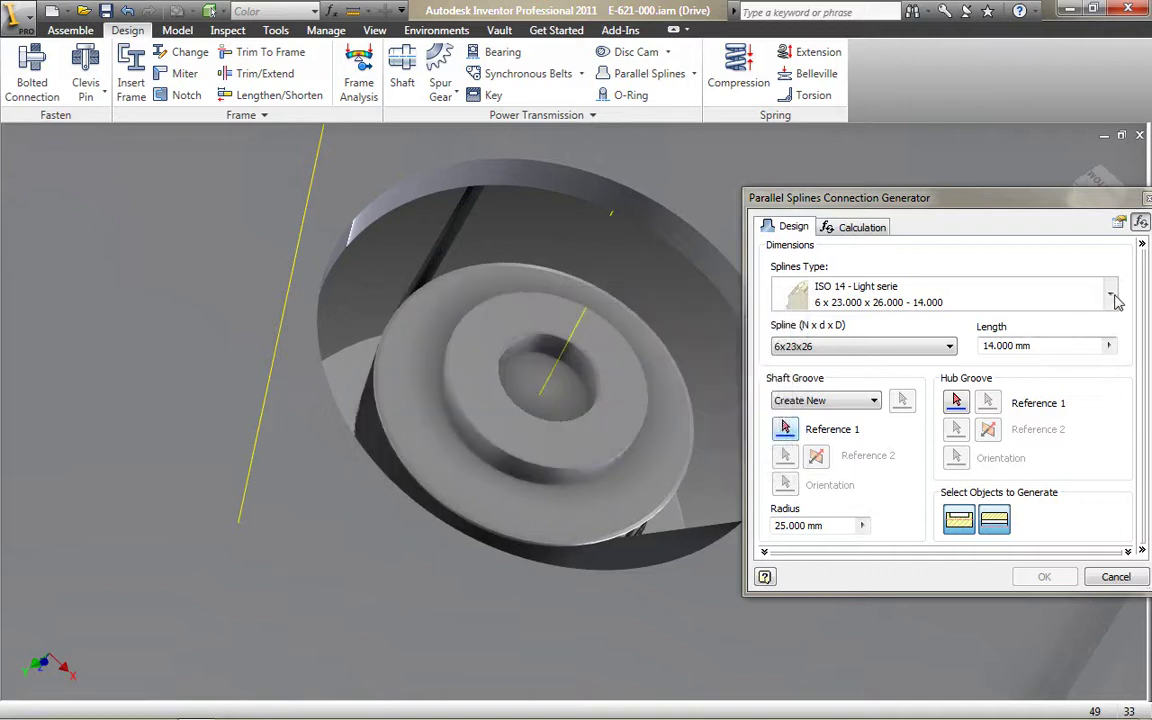
Change the spline type to ISO 14 - Medium serie and reference the shaft groove to the shaft's cylindrical and end faces
click(1109, 293)
click(869, 375)
click(870, 375)
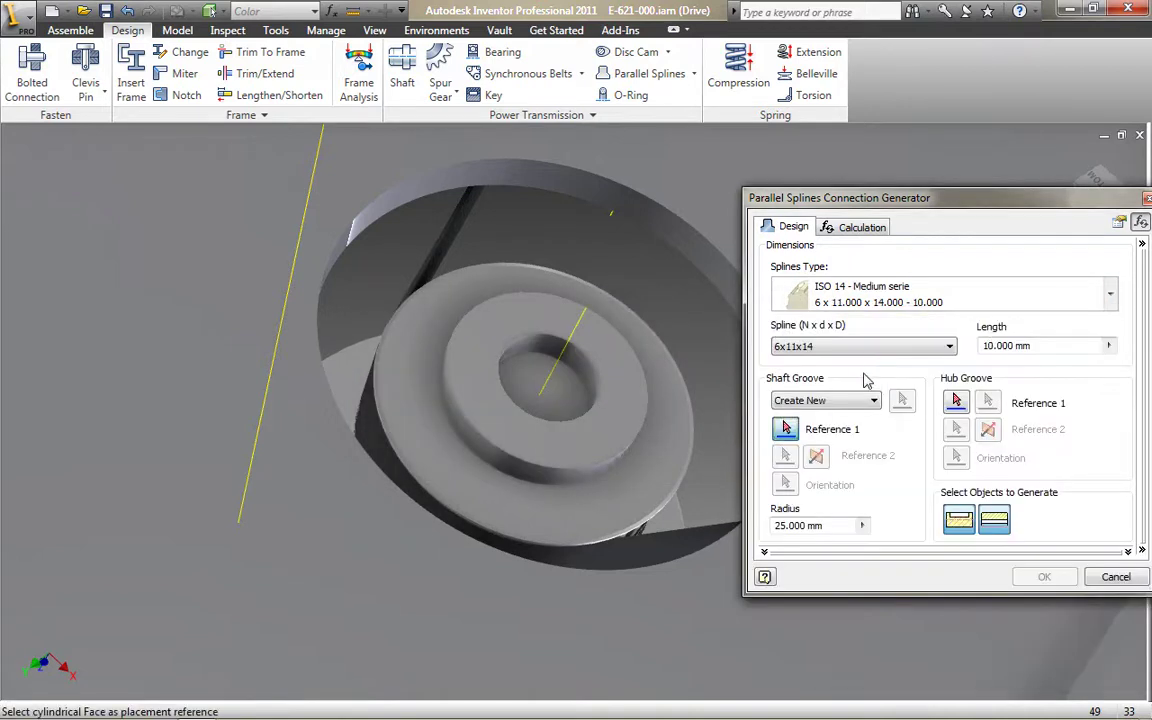
click(606, 396)
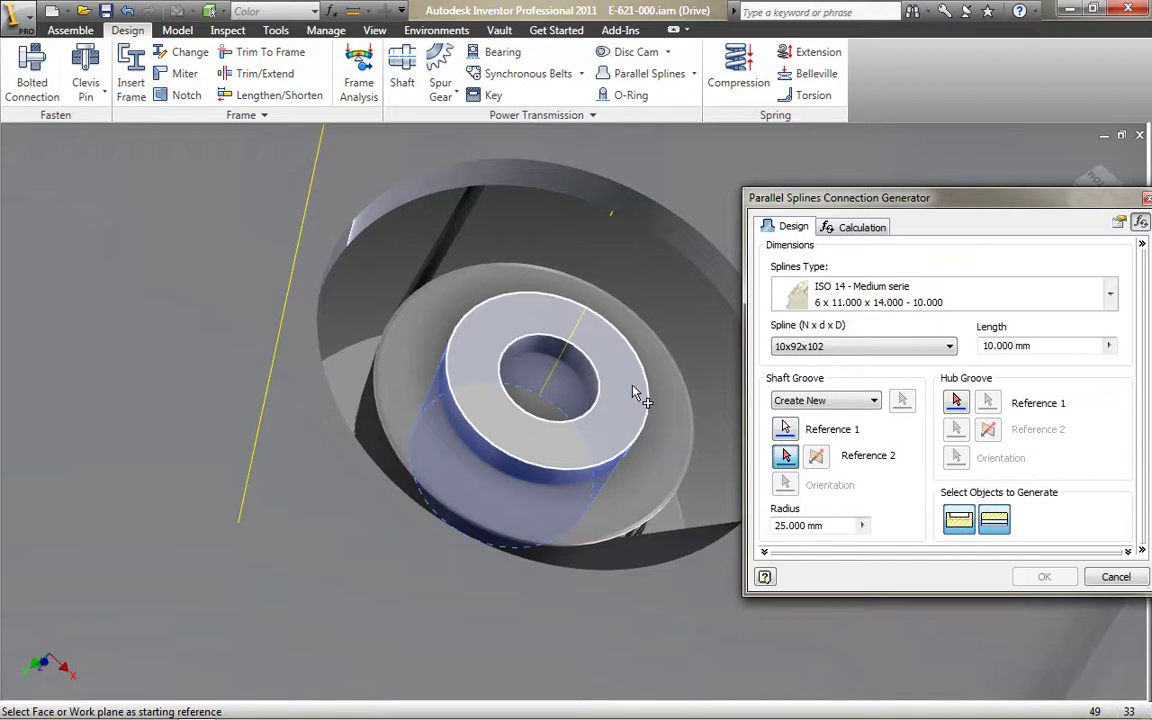
click(636, 395)
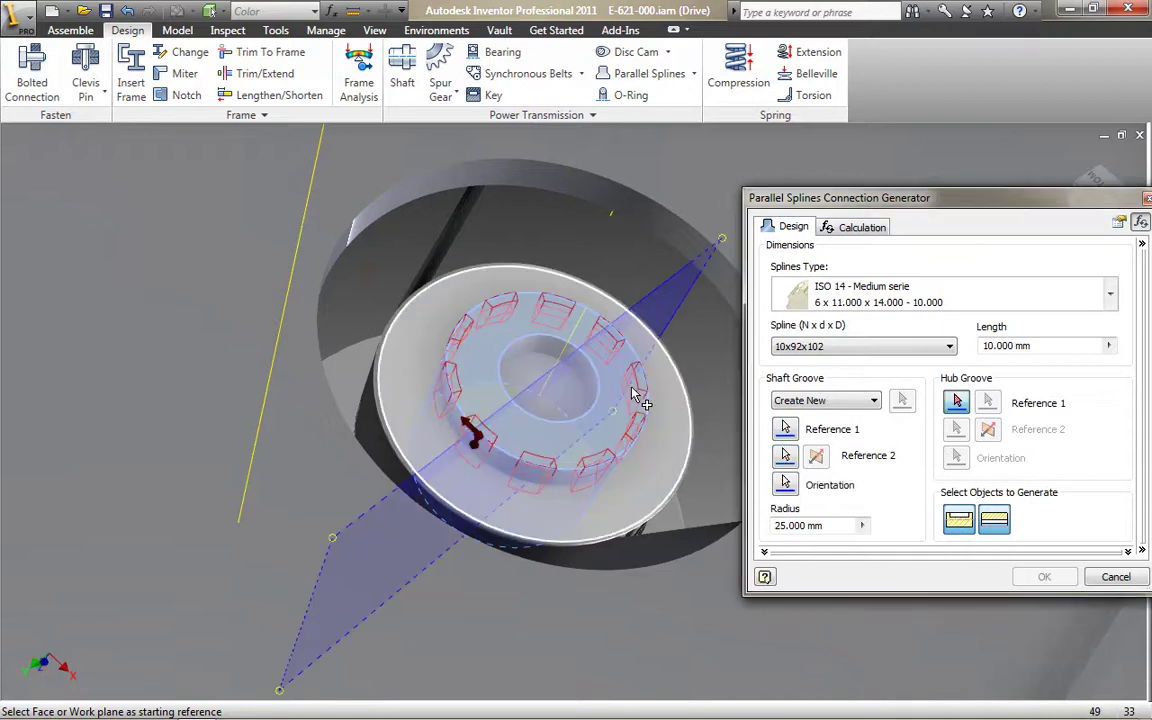
Reference the hub groove to the flat face of the belt pulley around the turntable shaft
click(503, 280)
click(500, 276)
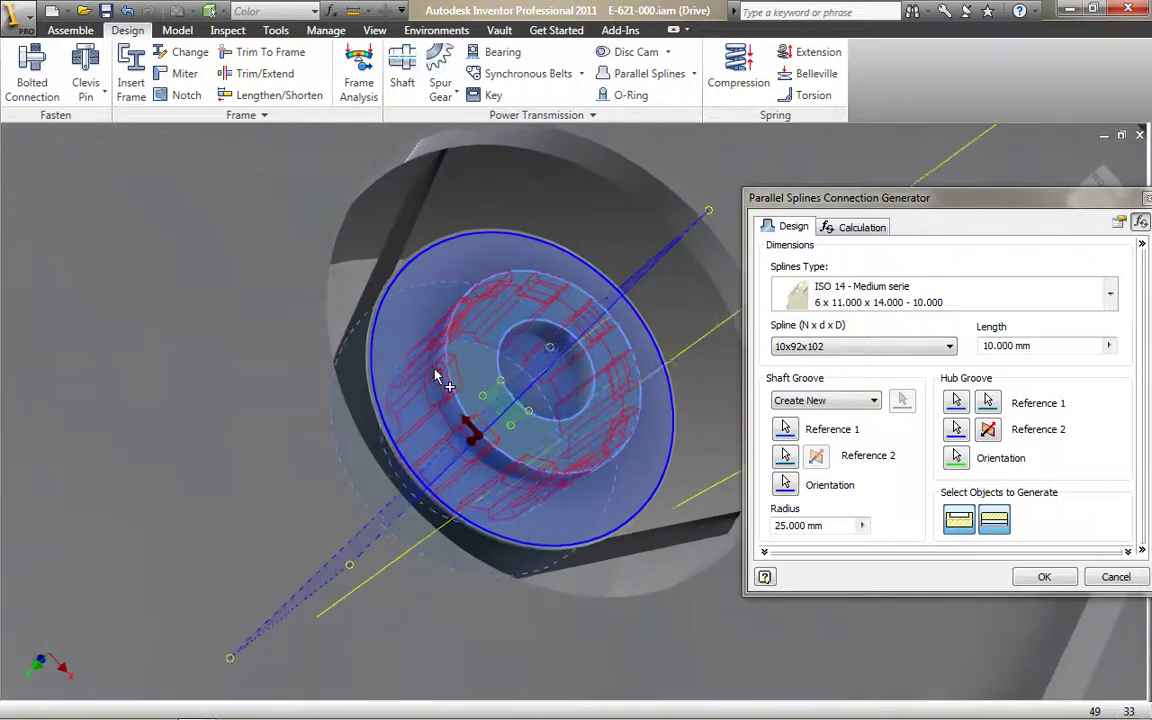
shift+middle_drag(437, 377, 510, 383)
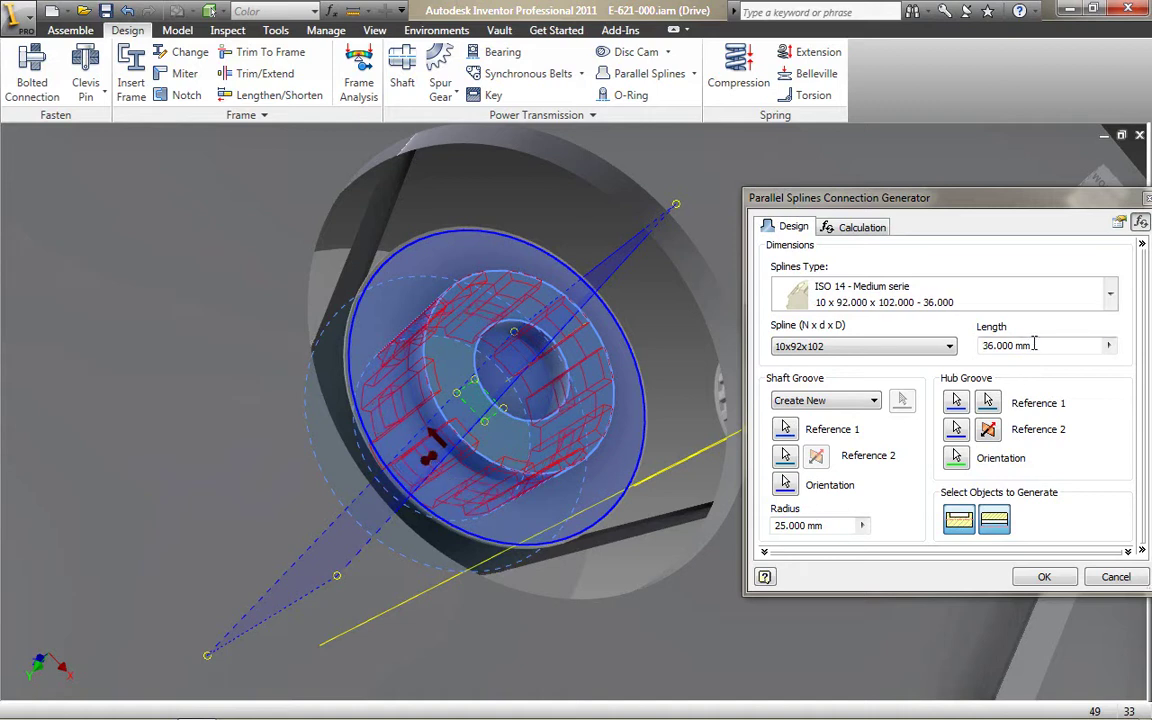
Set the spline length to 45 mm and generate the spline connection on the shaft and pulley
click(1109, 345)
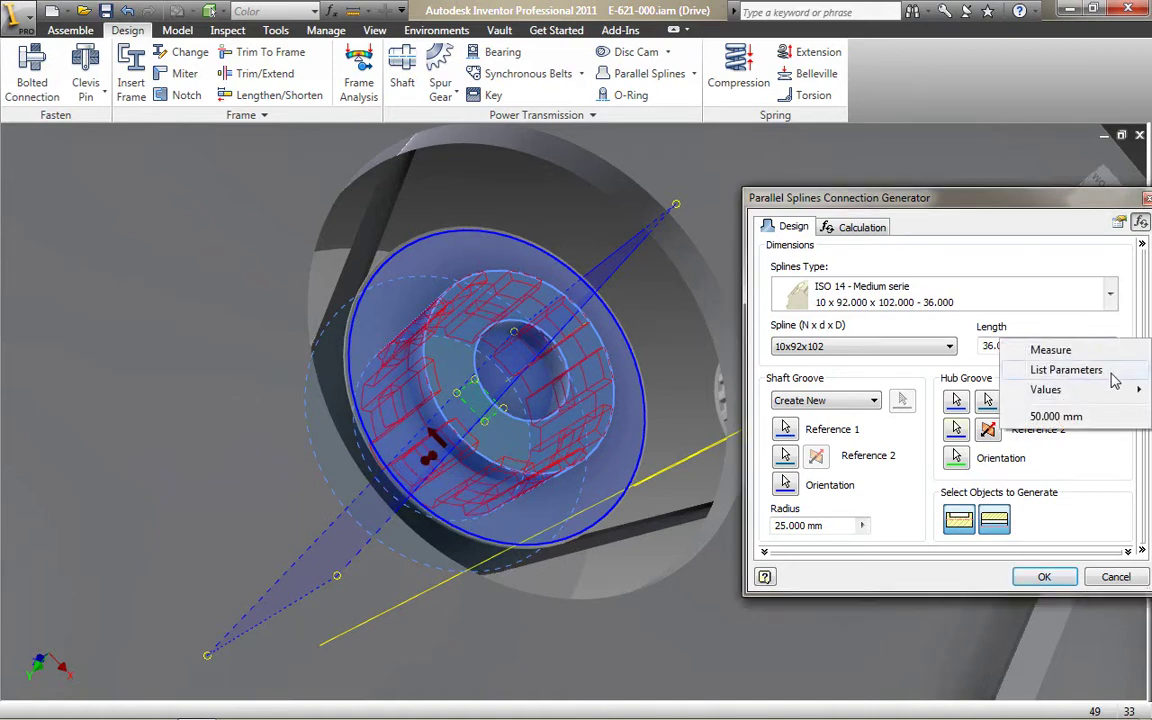
mouse_move(1111, 390)
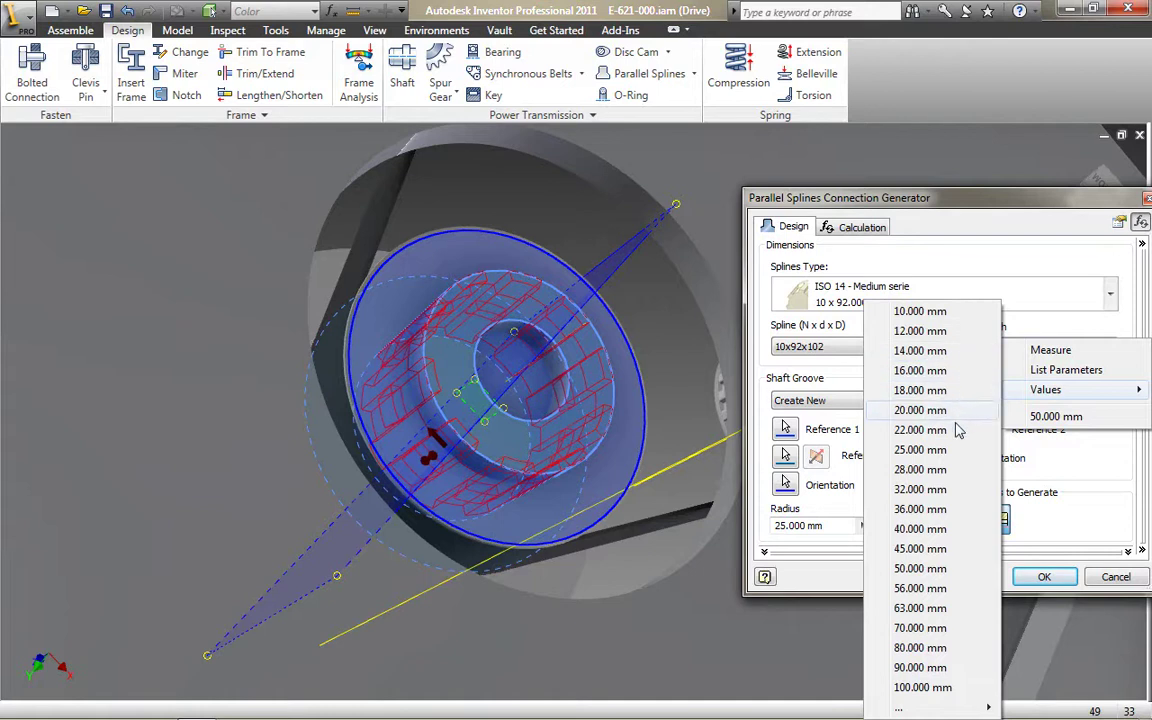
click(933, 552)
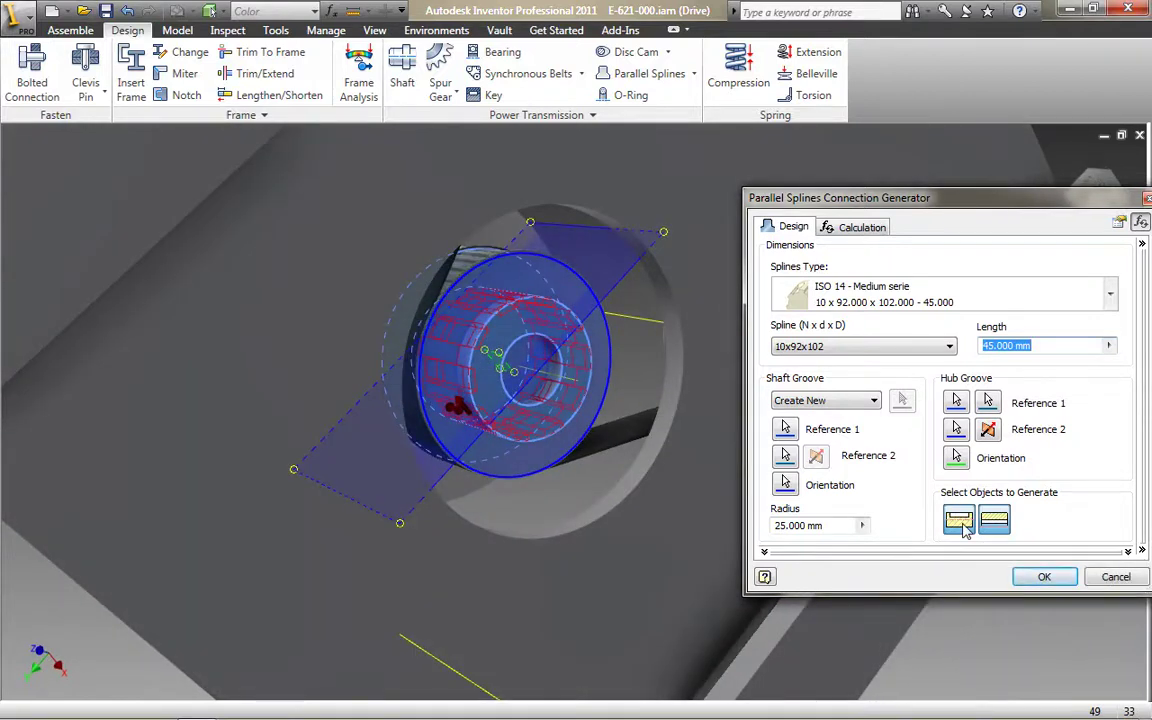
click(1045, 578)
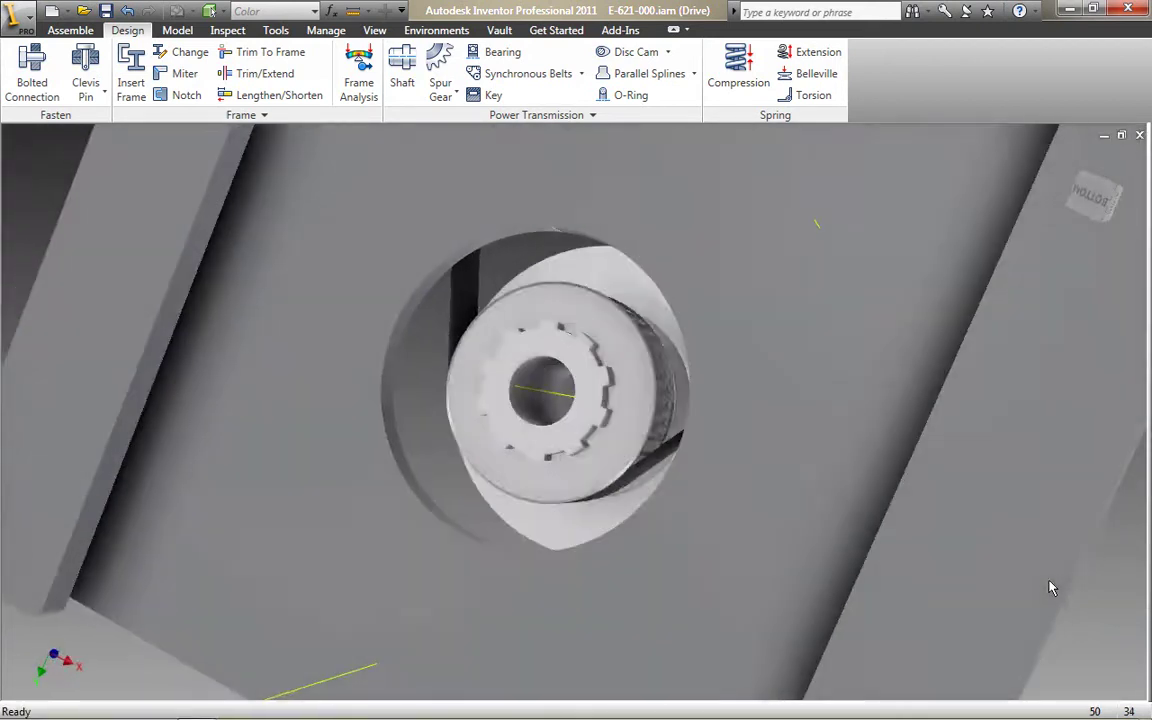
Set the selection mode to Part Priority and open the splined turntable pulley as a separate part in home view
right_click(374, 310)
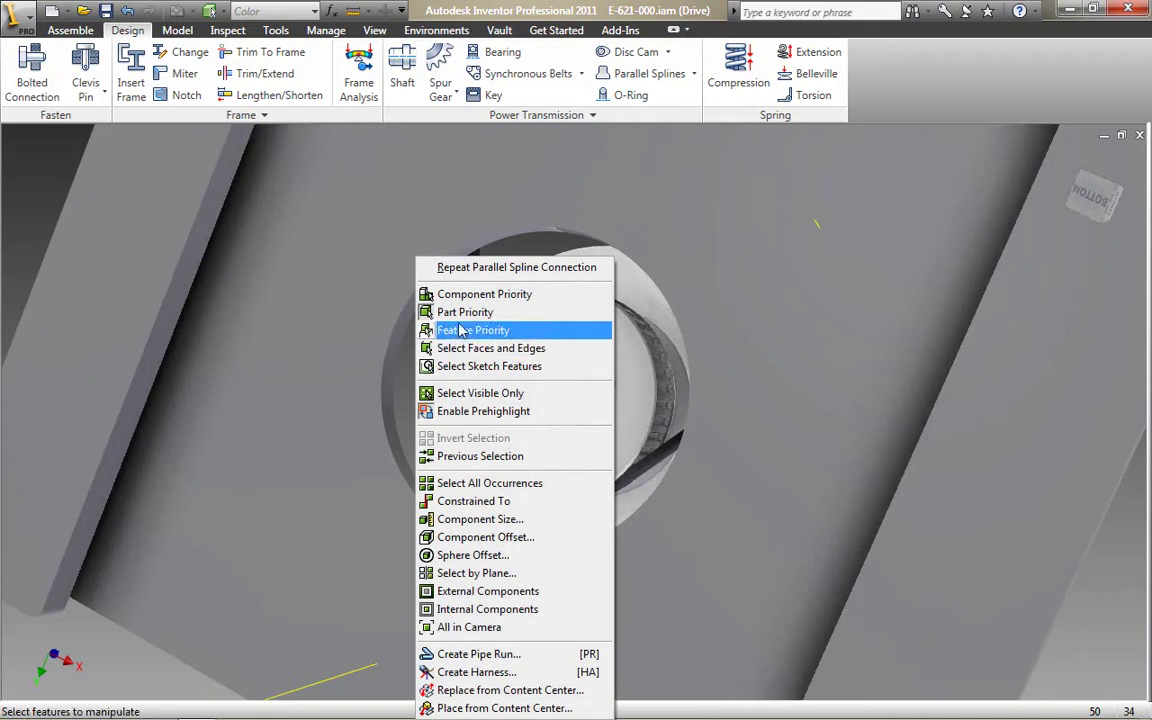
click(520, 312)
right_click(602, 215)
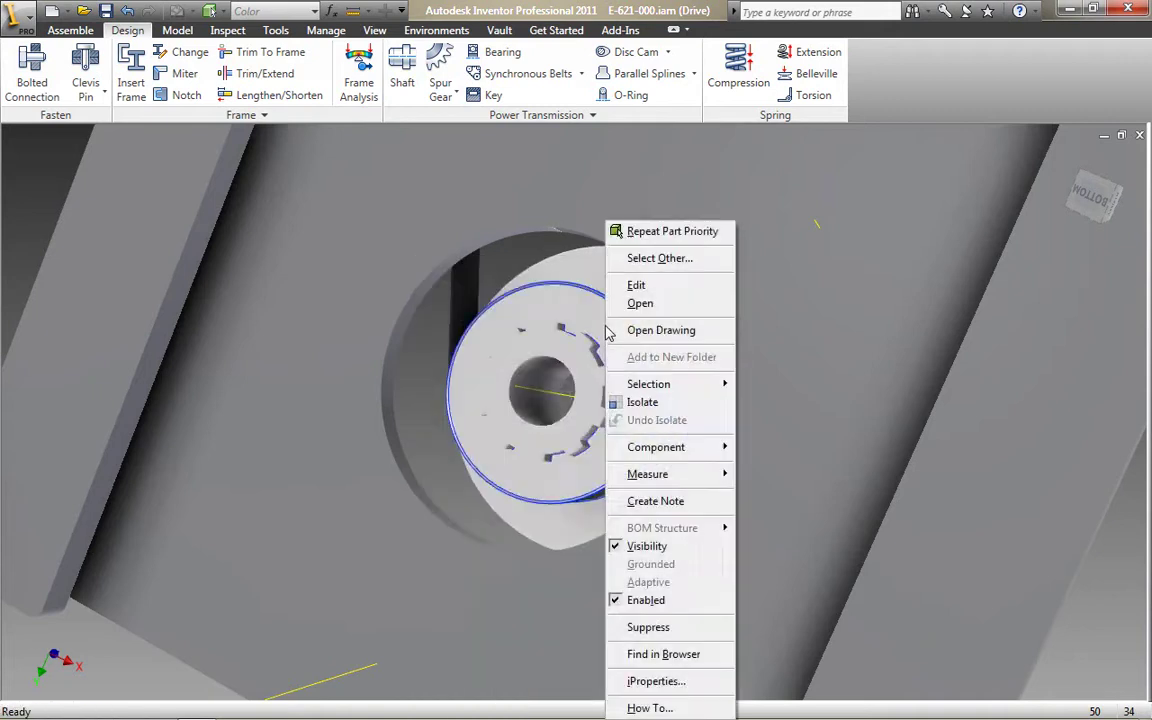
click(652, 305)
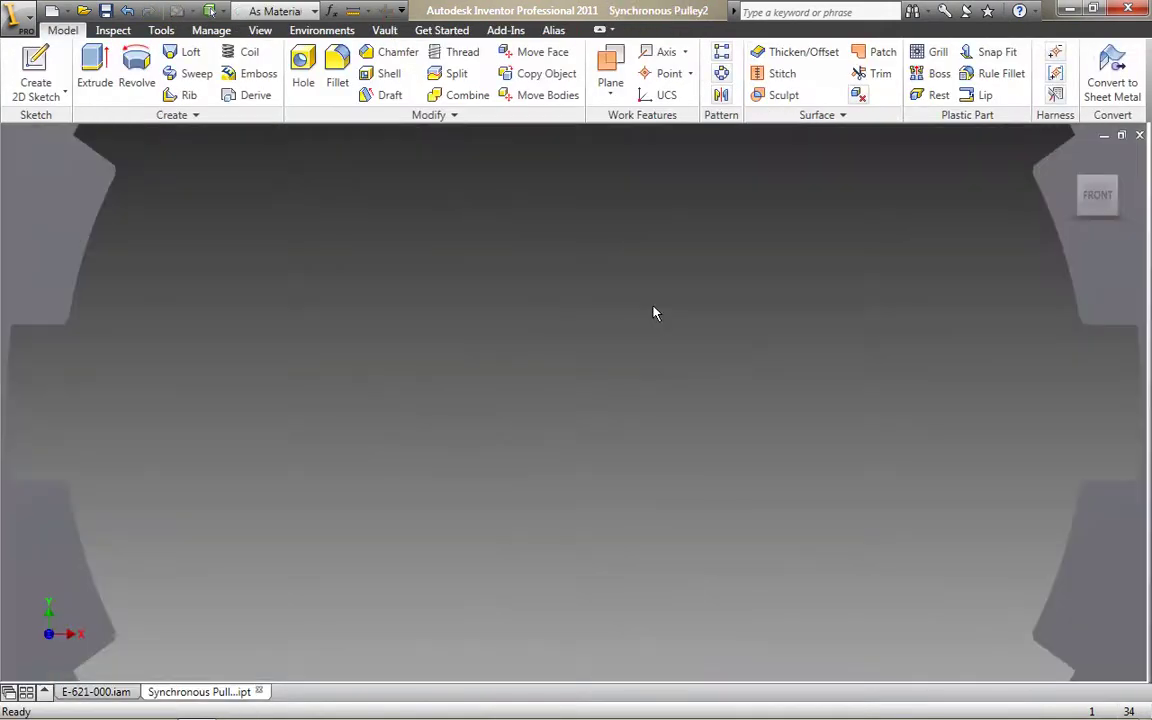
key(F6)
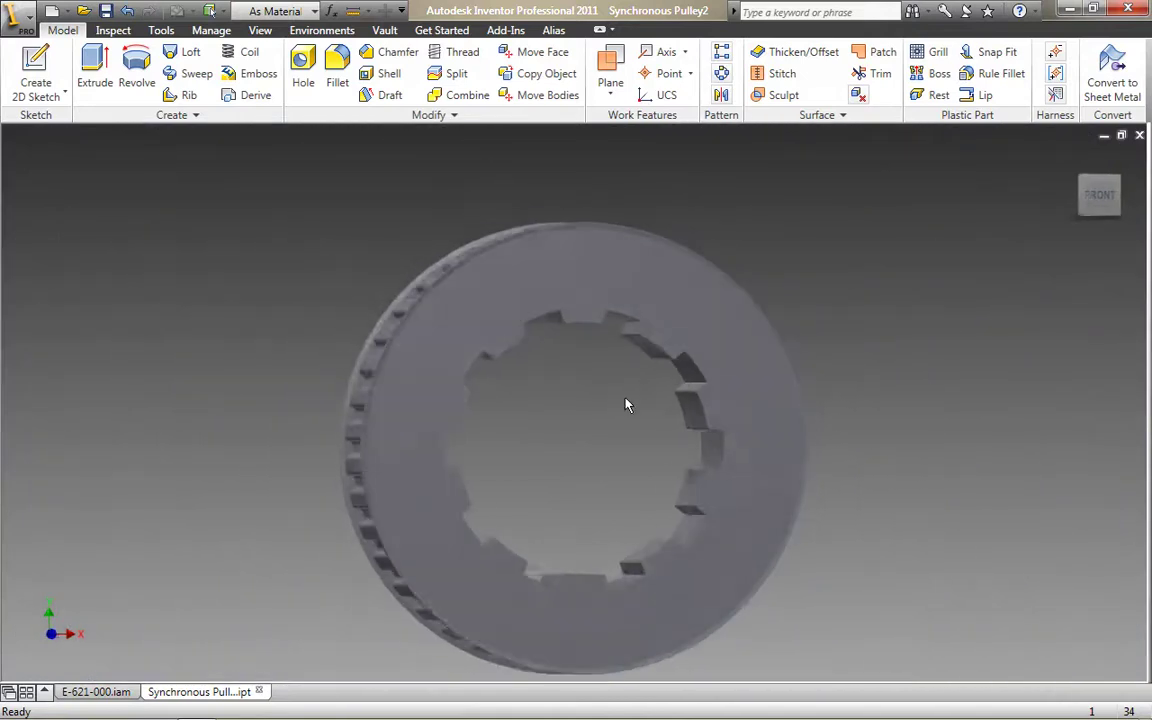
Inspect the splined turntable pulley from the side and close its part file without saving
shift+middle_drag(625, 405, 949, 303)
click(1139, 134)
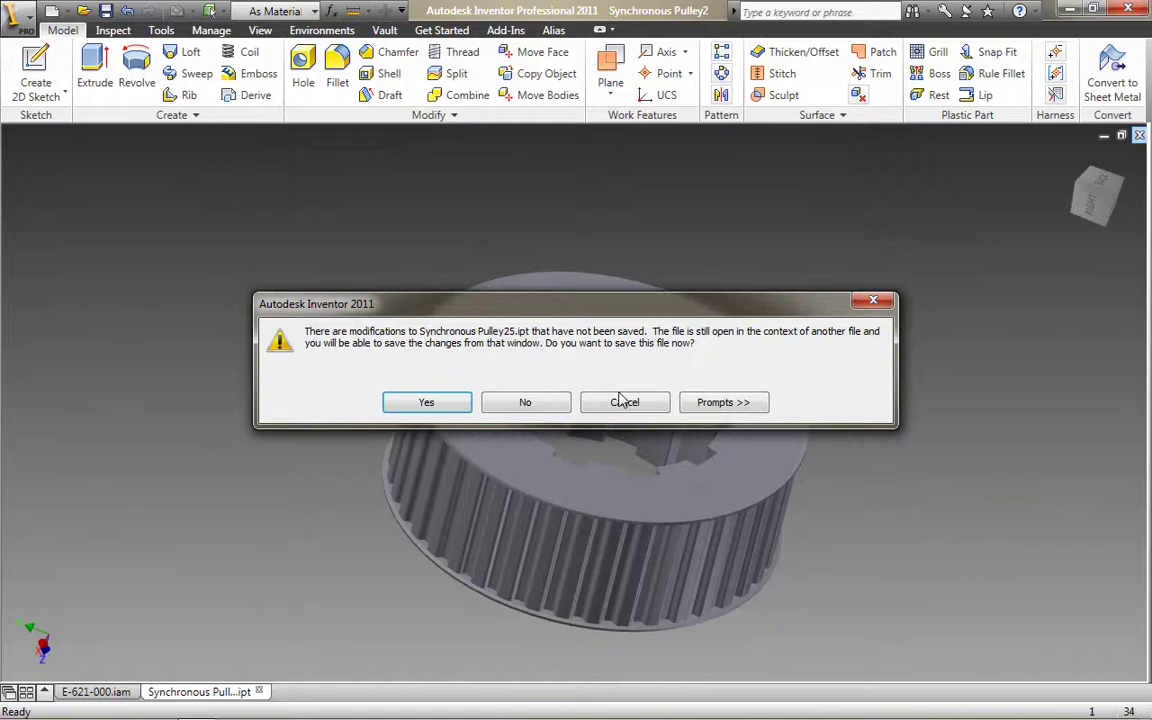
click(556, 402)
Start a parallel key connection, referencing the shaft groove to the motor shaft's faces and the hub groove to the motor pulley's faces
shift+middle_drag(409, 378, 996, 252)
click(971, 219)
shift+middle_drag(963, 293, 925, 275)
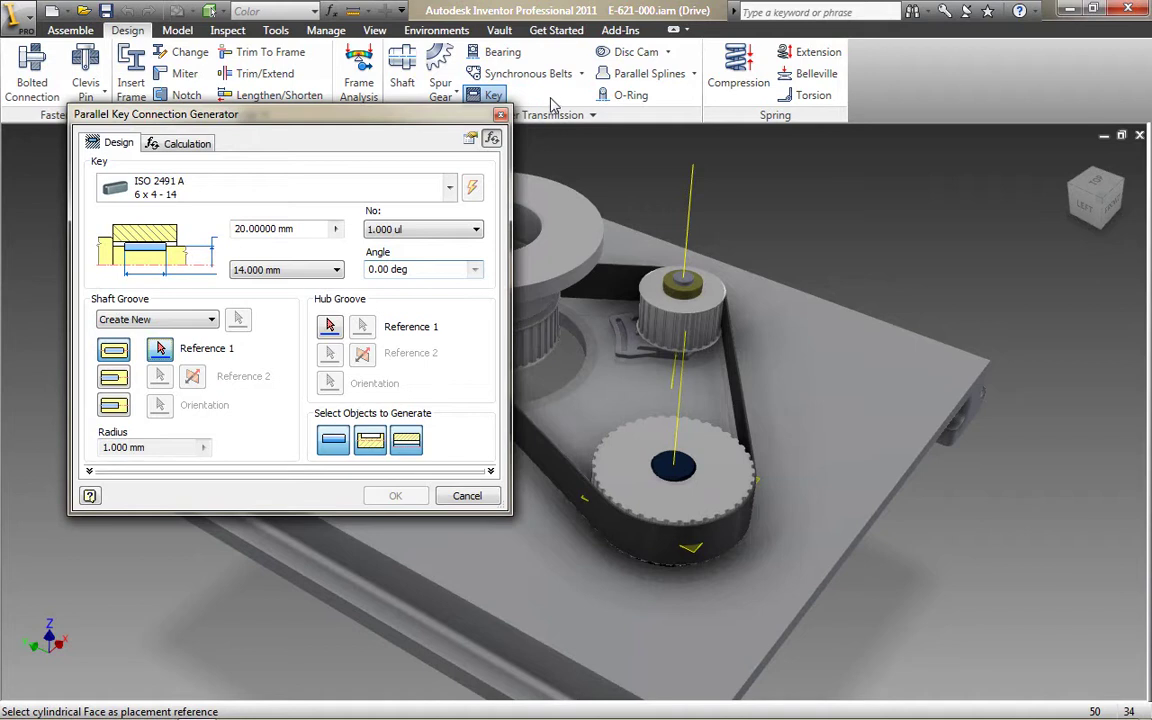
scroll(662, 460, up, 3)
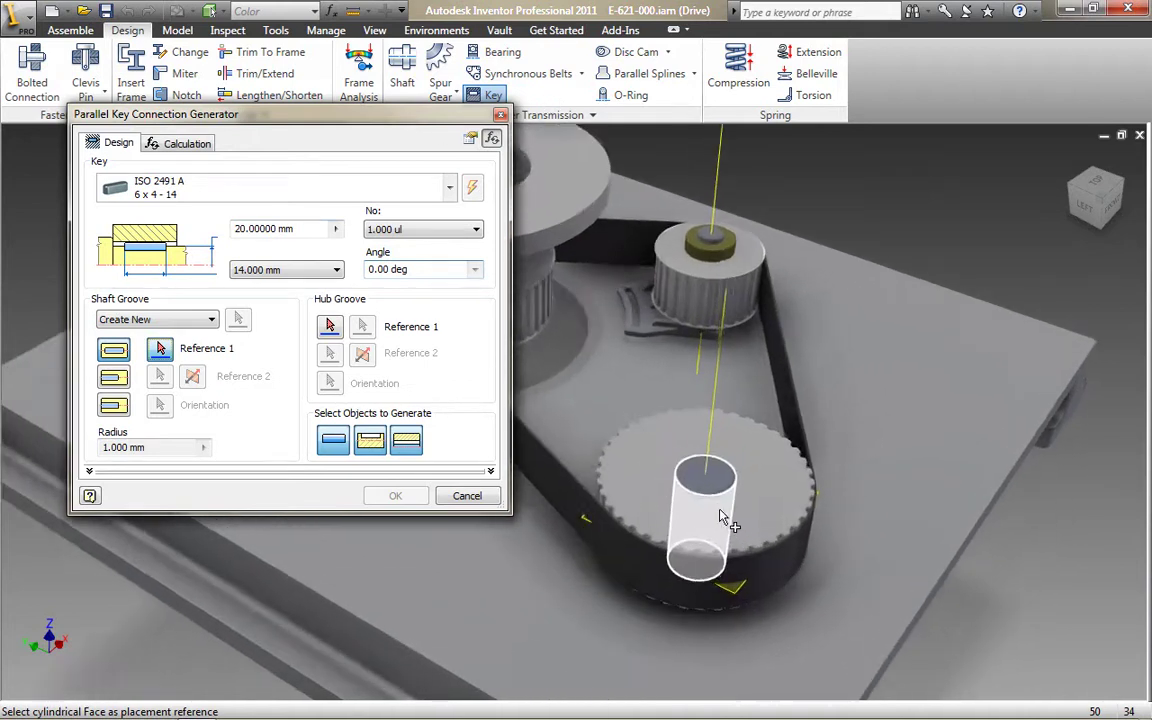
click(699, 440)
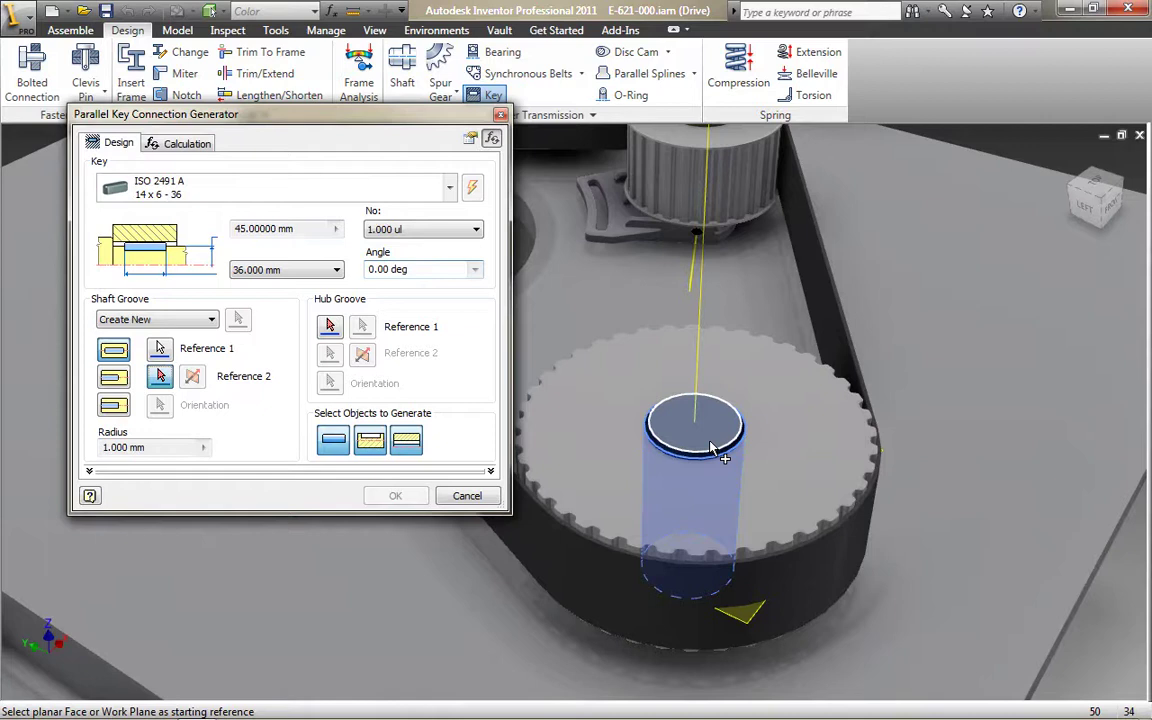
click(813, 465)
click(839, 530)
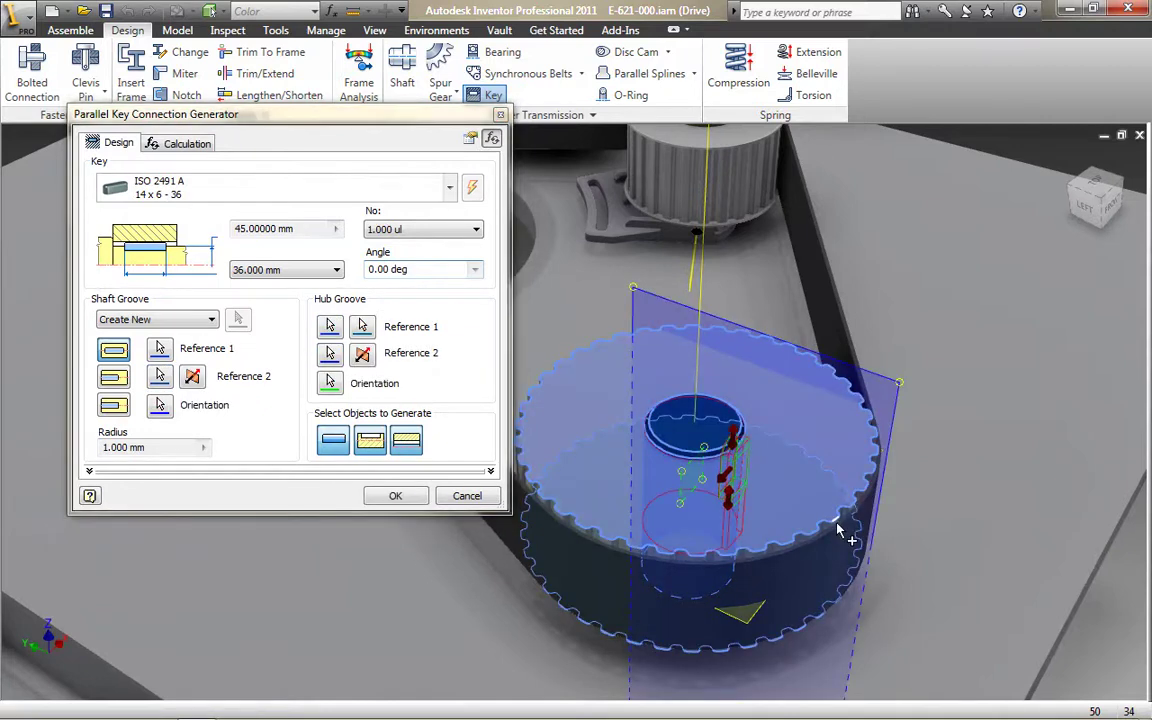
Lengthen the key to 45 mm and shift it down along the motor shaft, away from its end face
scroll(790, 490, up, 2)
scroll(787, 484, up, 3)
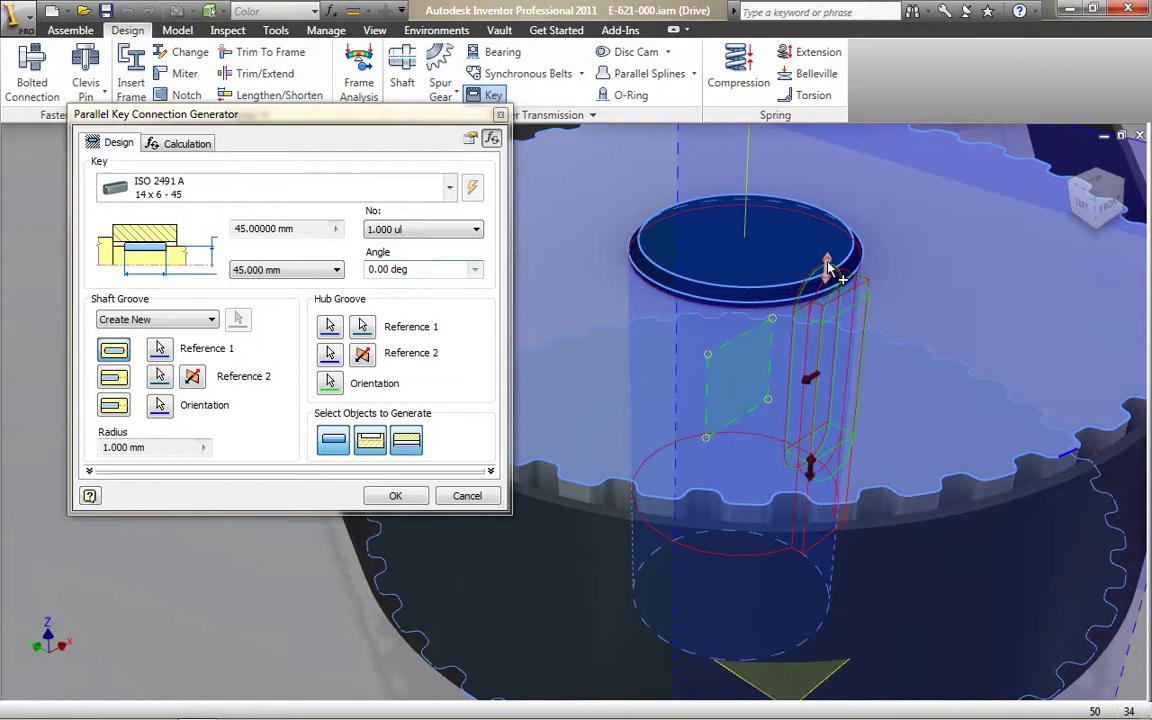
drag(827, 264, 827, 330)
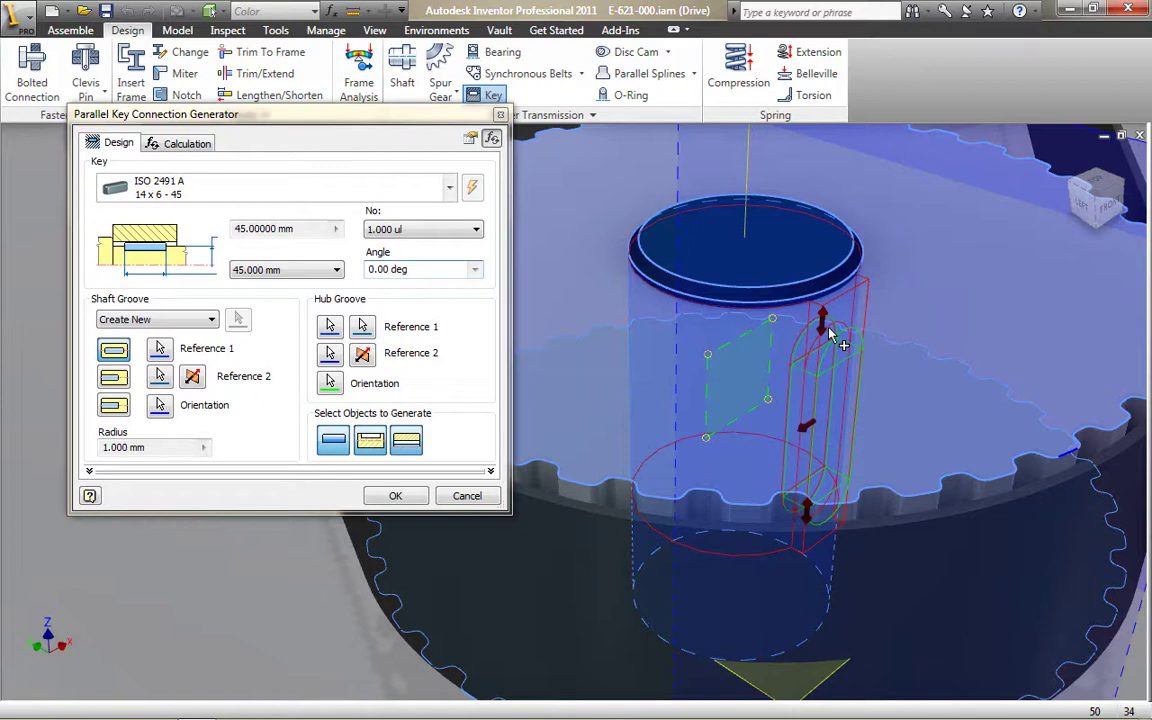
click(449, 189)
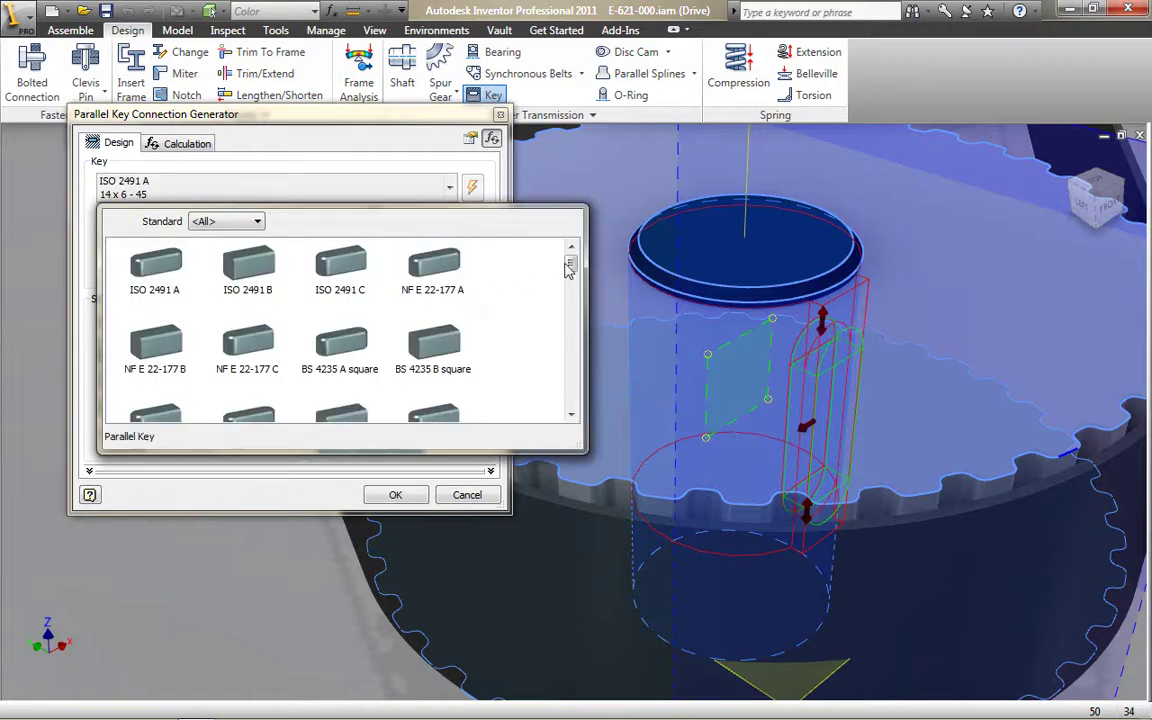
mouse_move(569, 265)
mouse_down()
mouse_move(575, 312)
mouse_move(572, 258)
mouse_up()
click(384, 172)
Set the number of keys to 2 with an angle of 180 deg between them
click(469, 232)
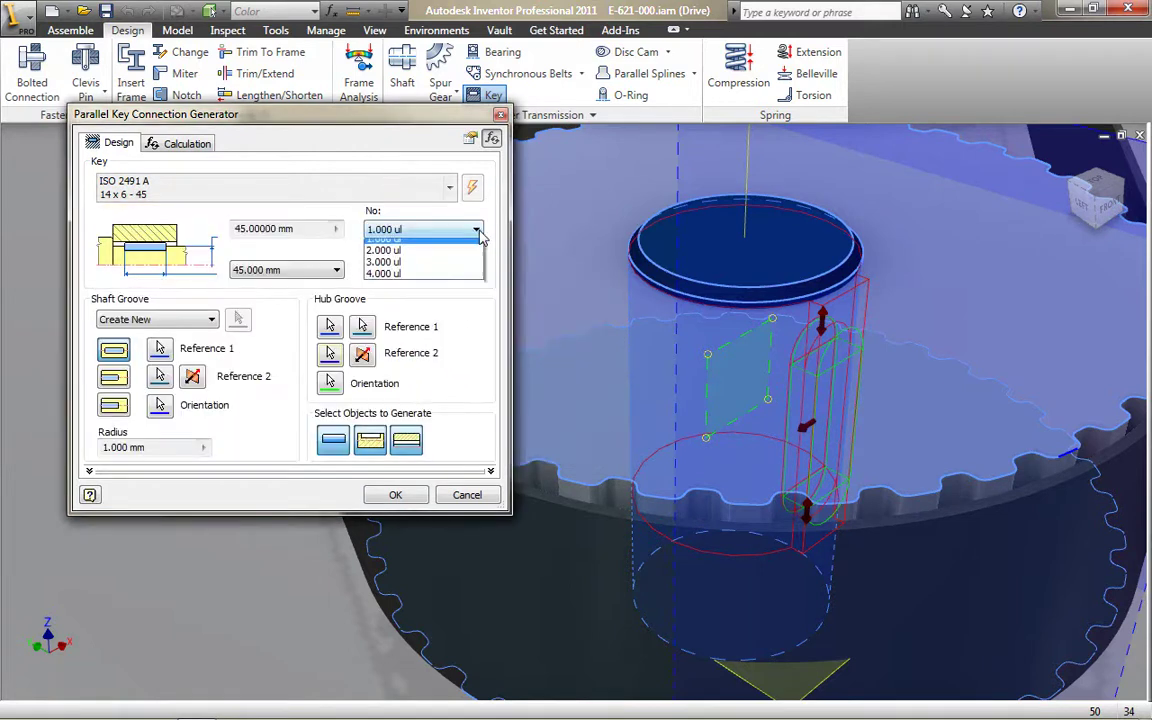
click(433, 245)
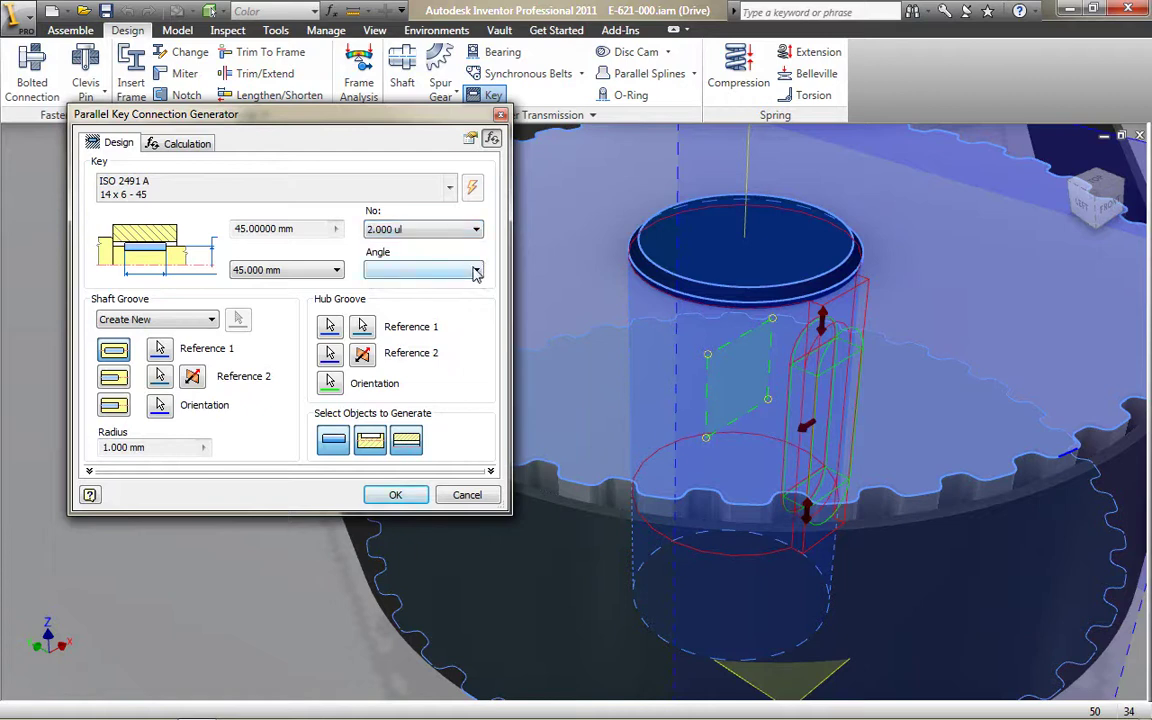
click(476, 273)
click(420, 310)
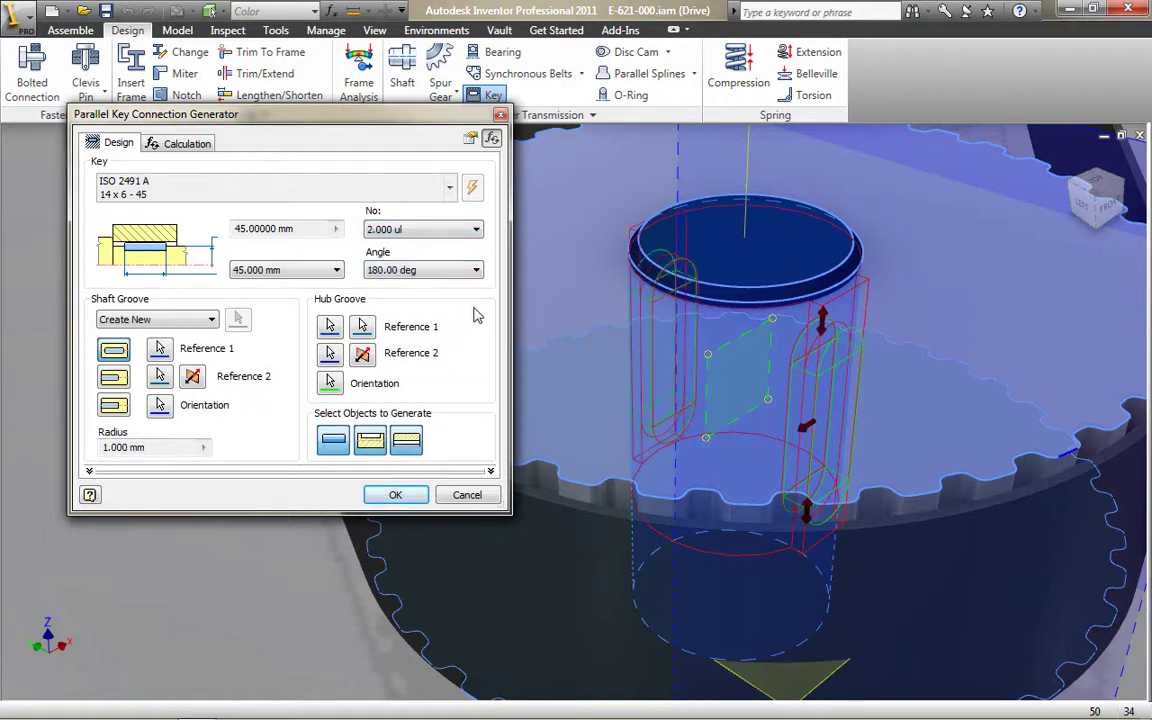
middle_drag(759, 200, 575, 363)
scroll(910, 400, up, 1)
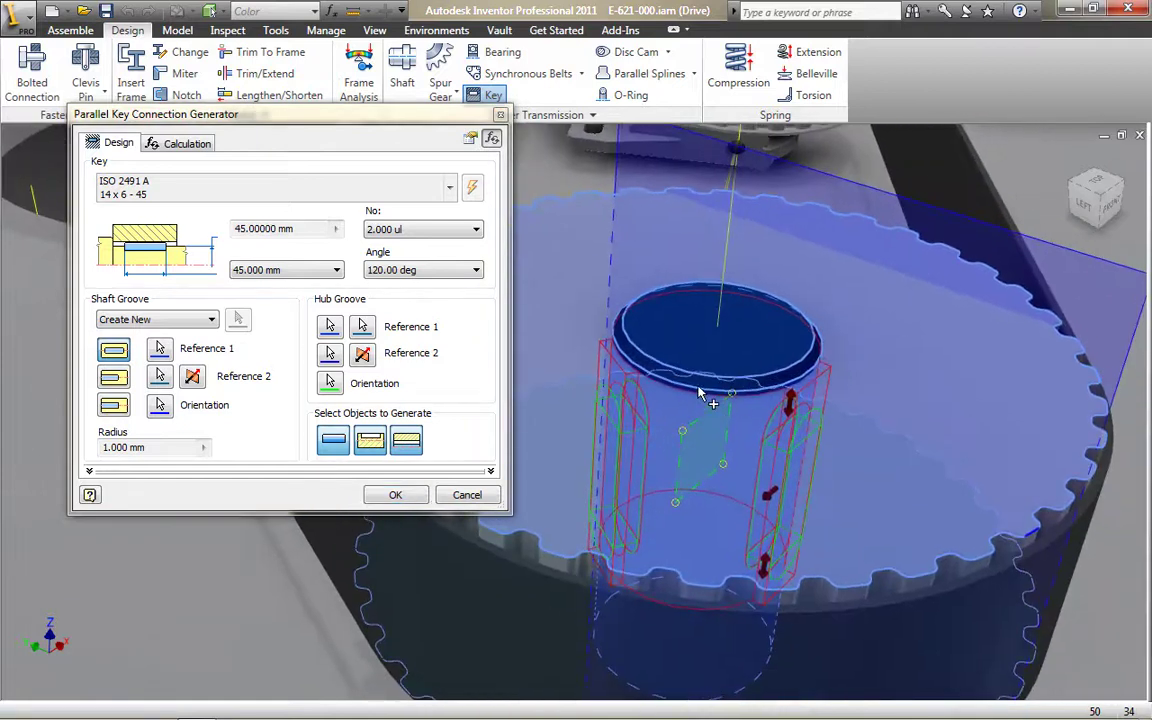
click(476, 272)
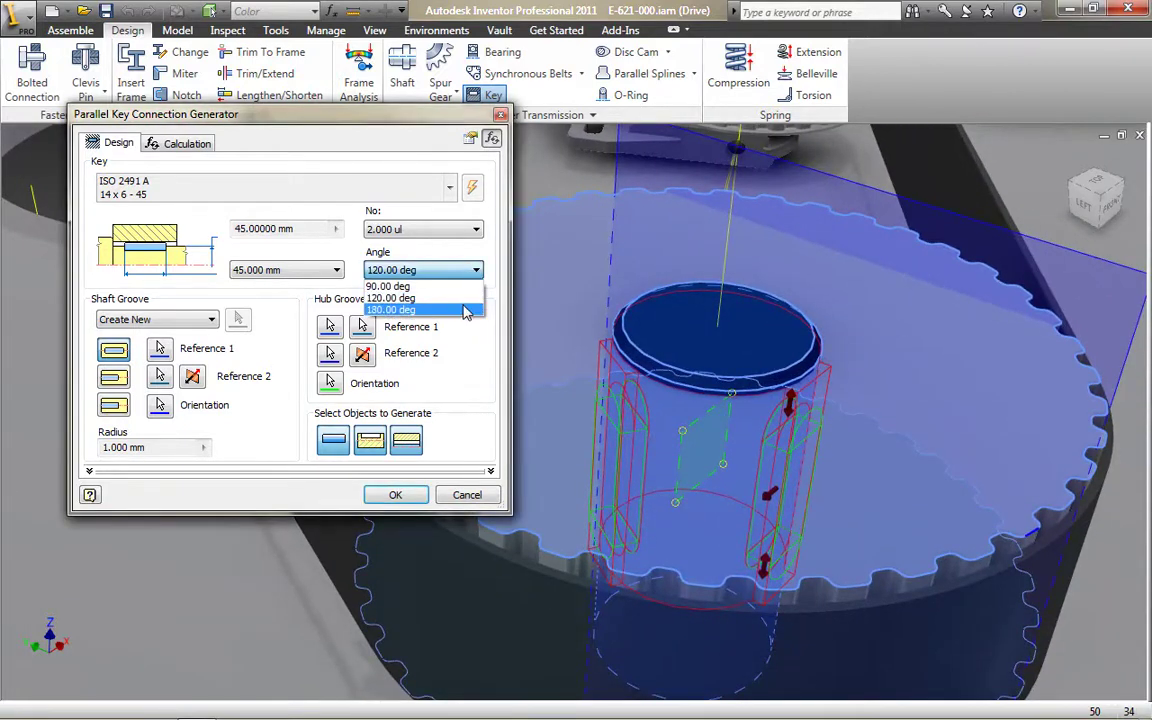
click(420, 304)
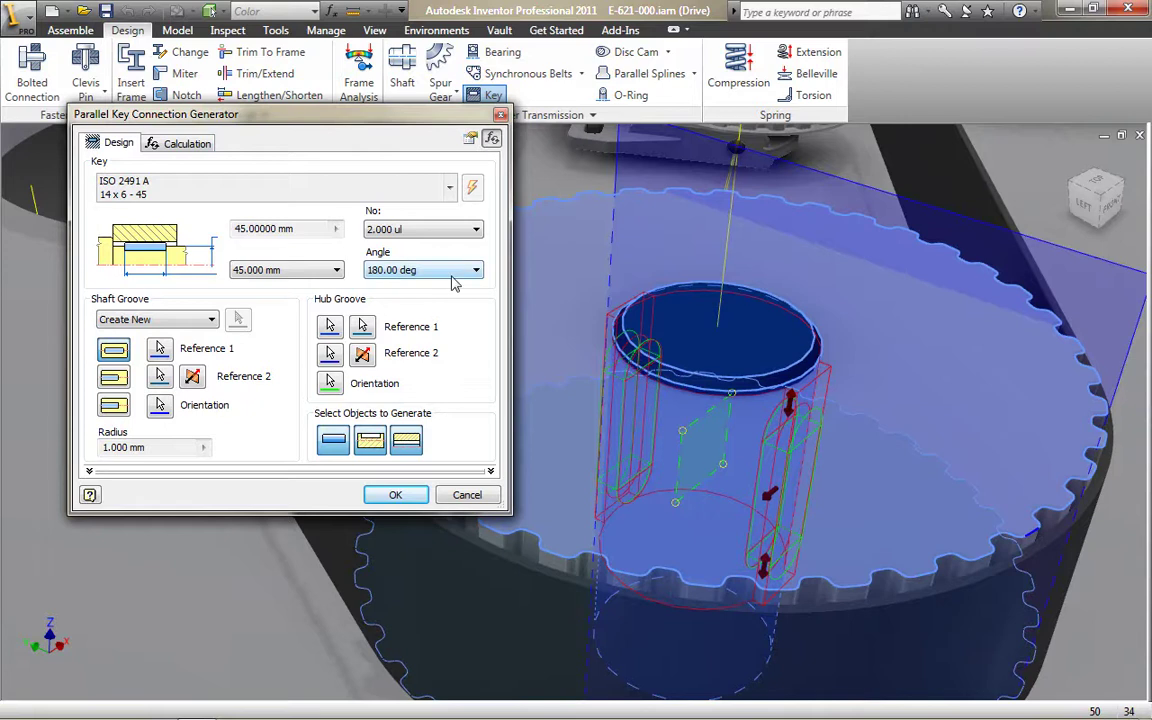
Run the Check Calculation with Power, Speed --> Torque loads and generate the parallel key connection
click(190, 144)
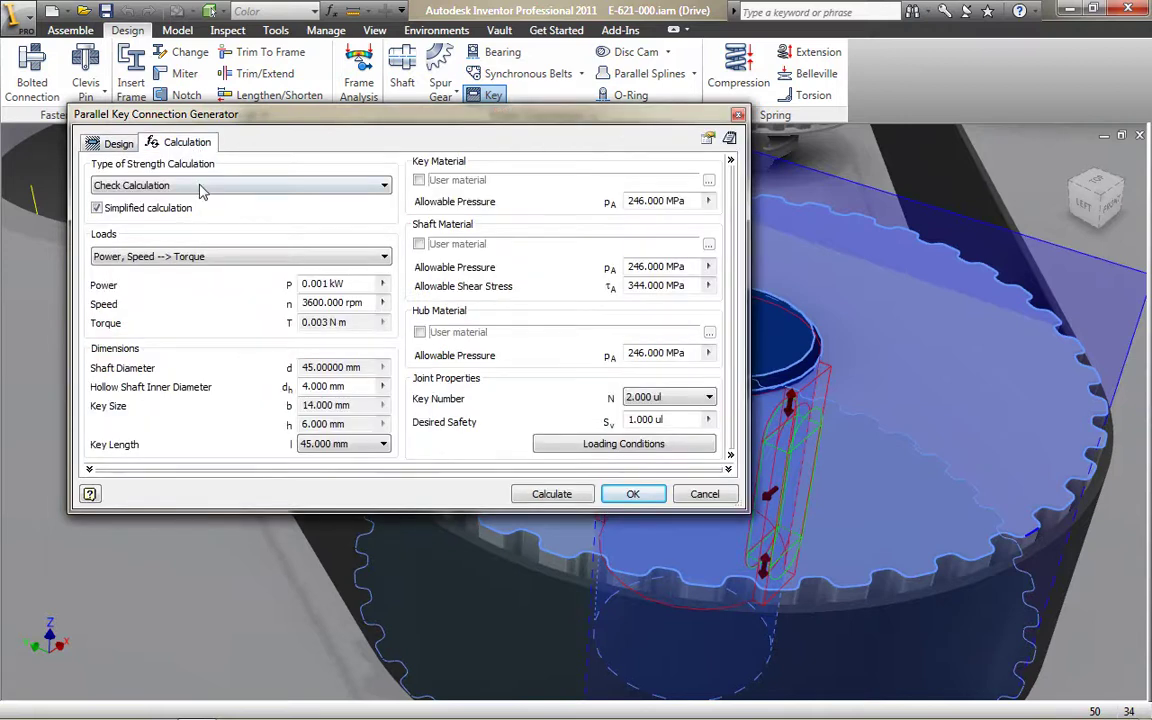
click(200, 188)
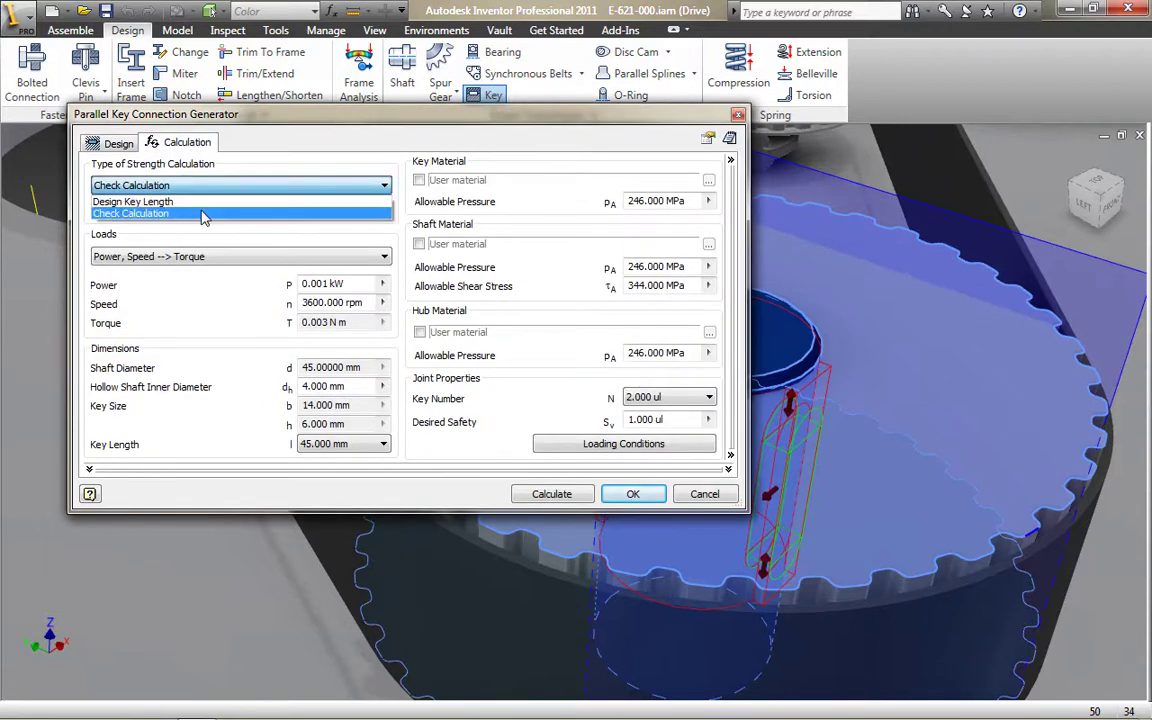
click(203, 216)
click(218, 257)
click(224, 268)
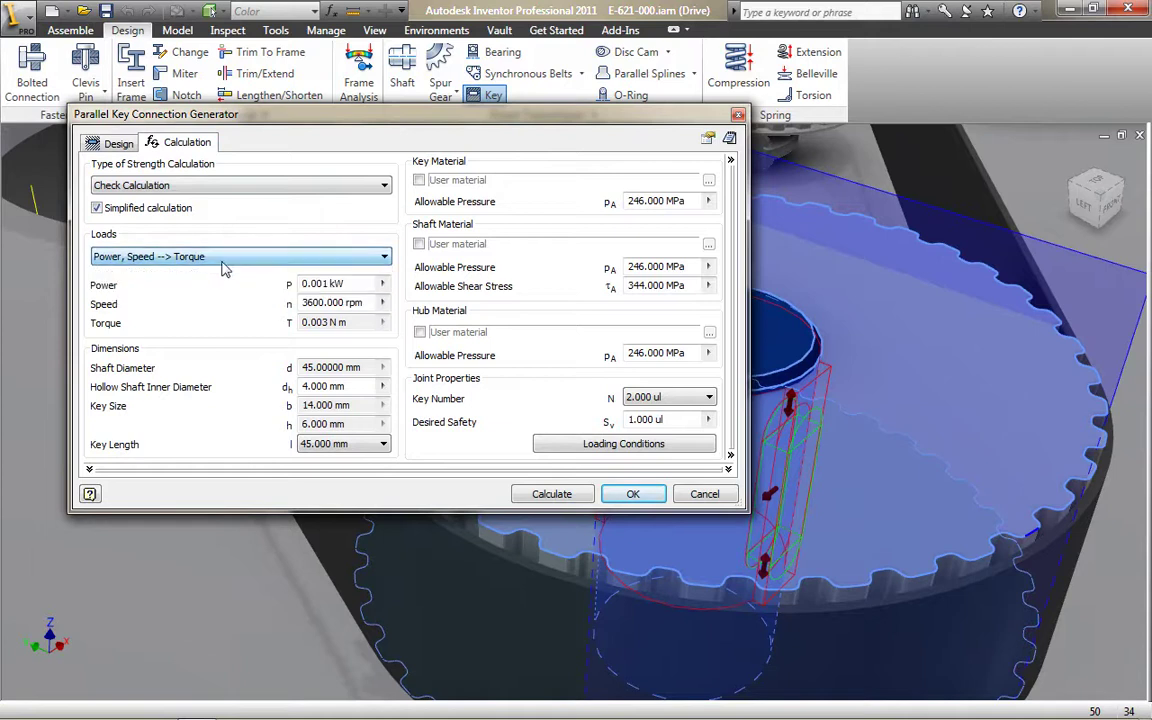
click(89, 469)
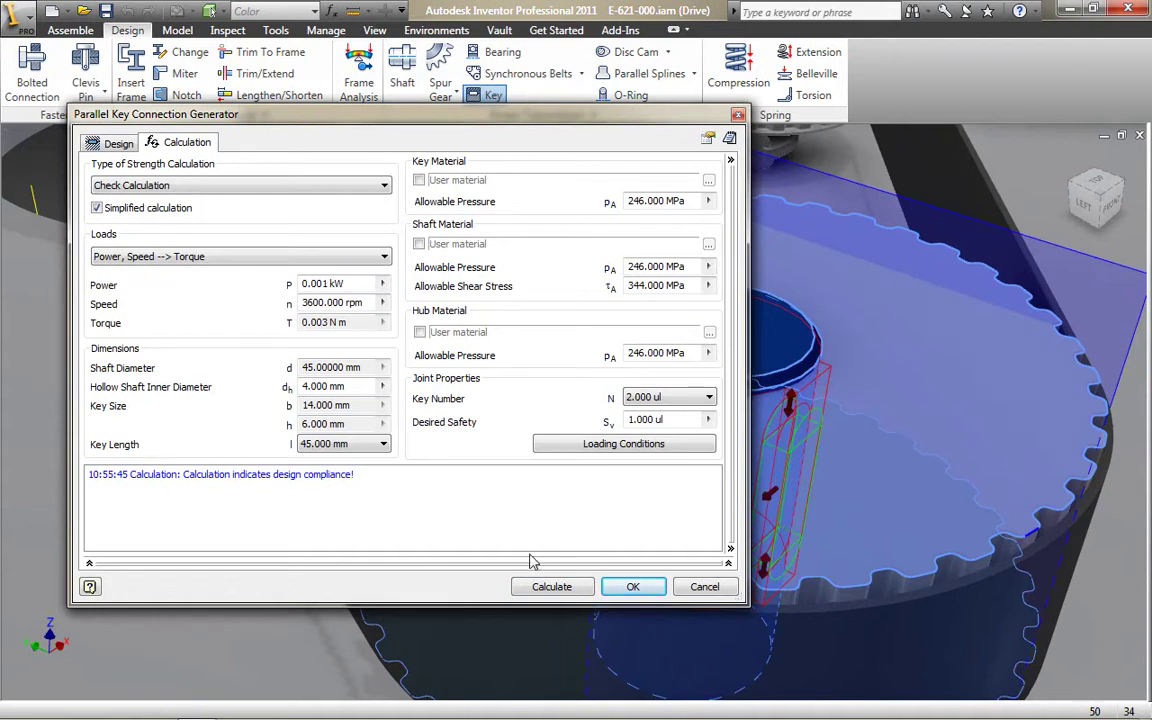
click(619, 588)
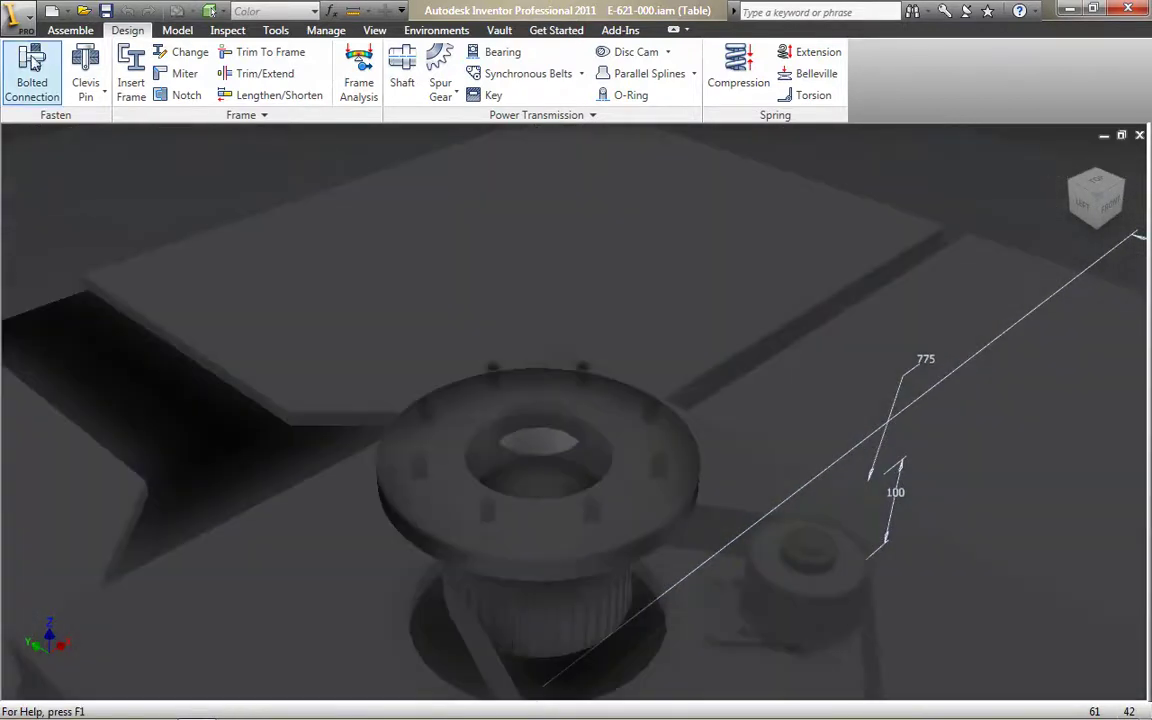
Start a bolted connection placed by hole, starting from the table's upper face and using one hole of its circular pattern
click(32, 72)
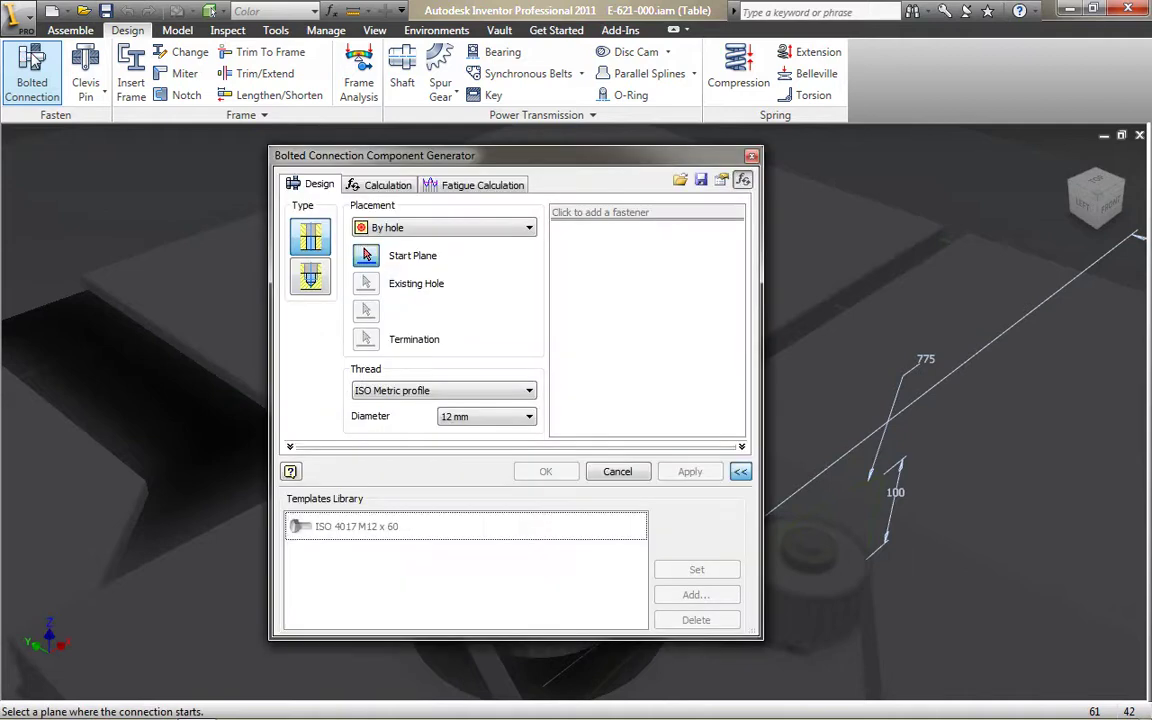
drag(375, 149, 234, 136)
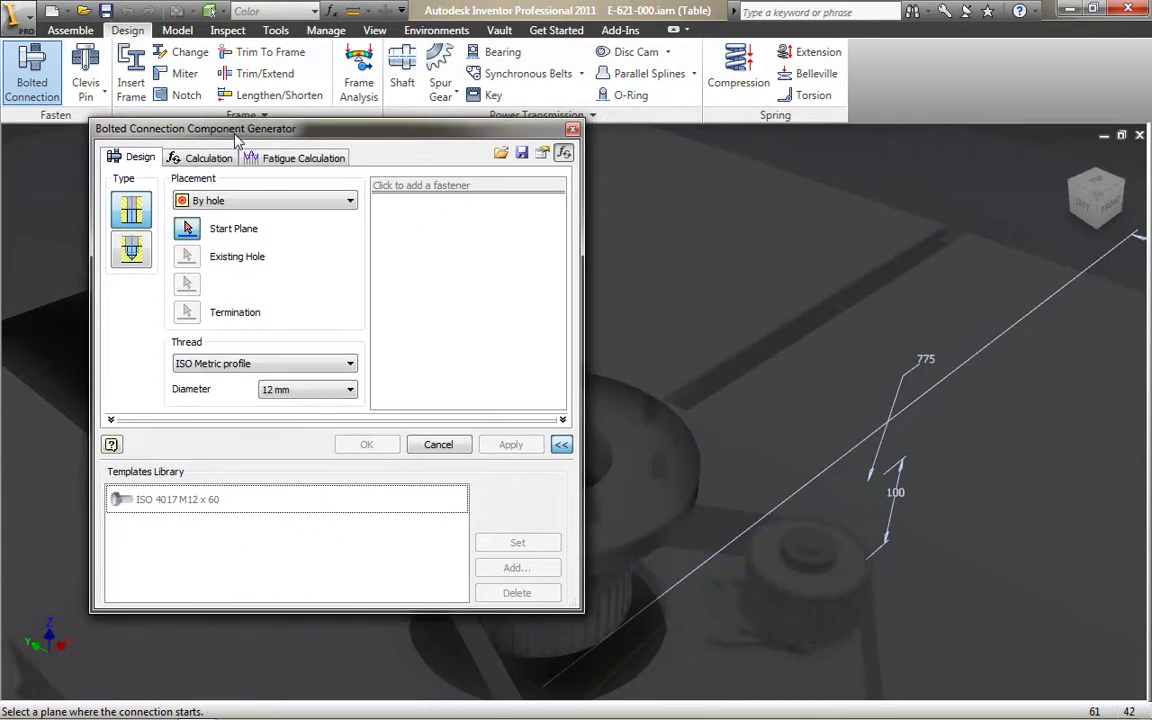
middle_drag(924, 321, 801, 340)
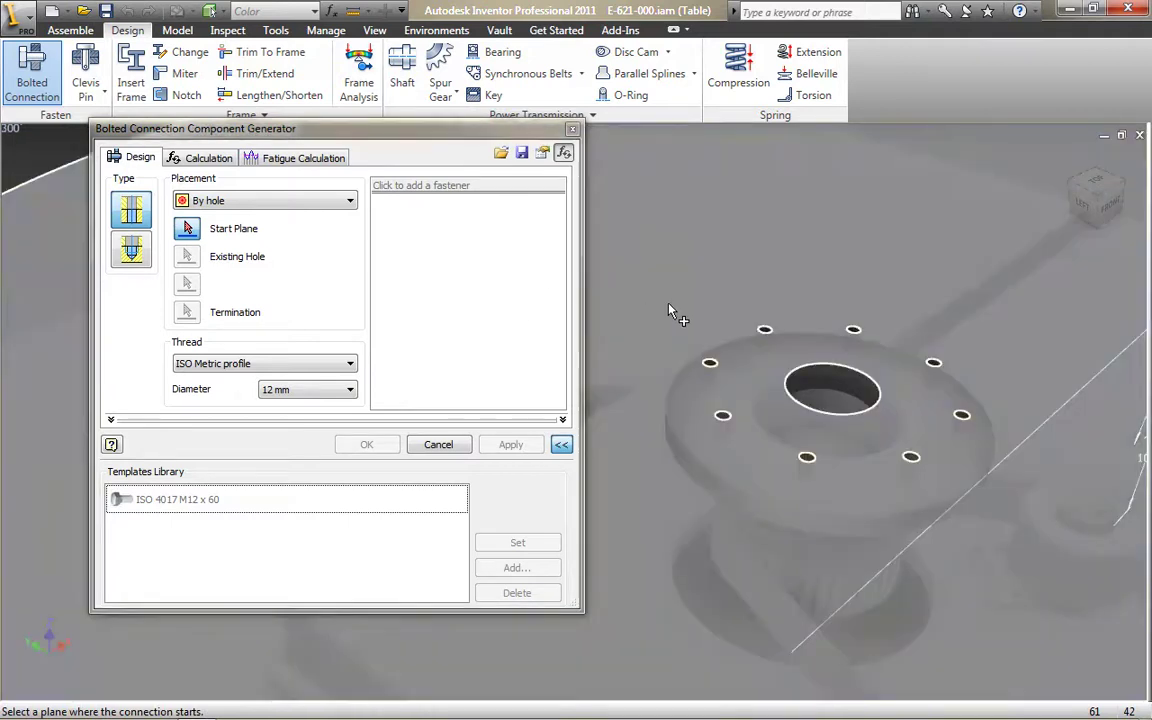
click(674, 311)
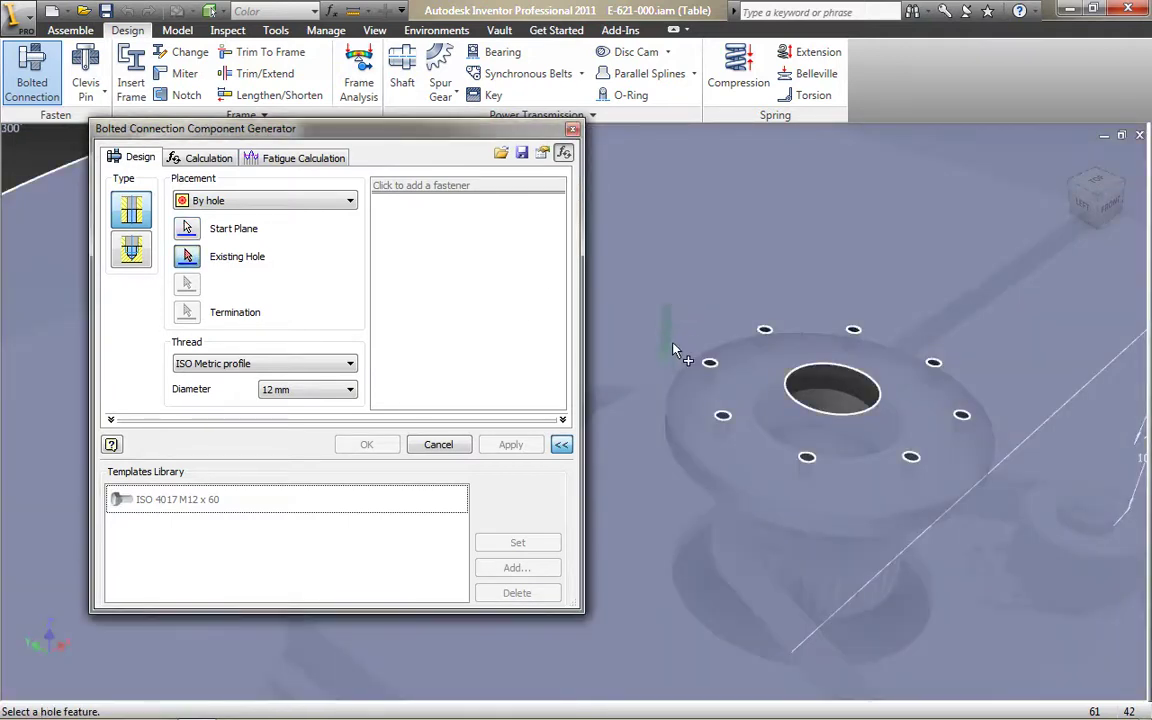
click(709, 362)
click(712, 392)
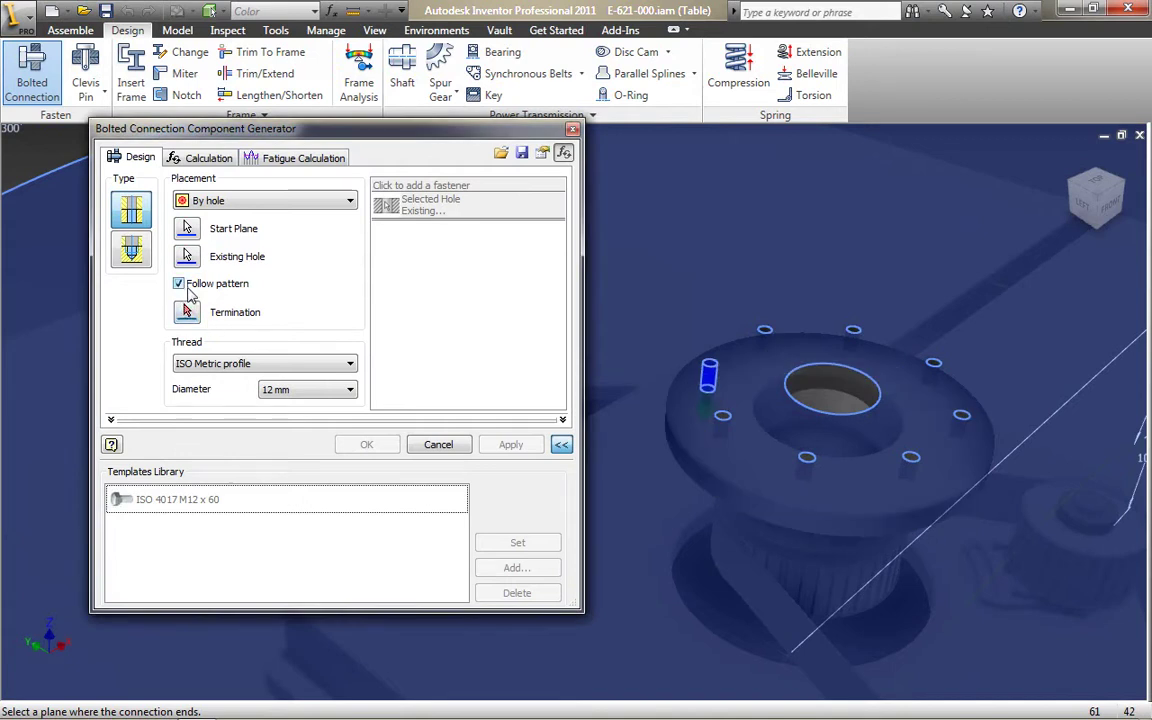
Terminate the bolted connection at the underside of the turntable shaft's flange
scroll(707, 381, up, 5)
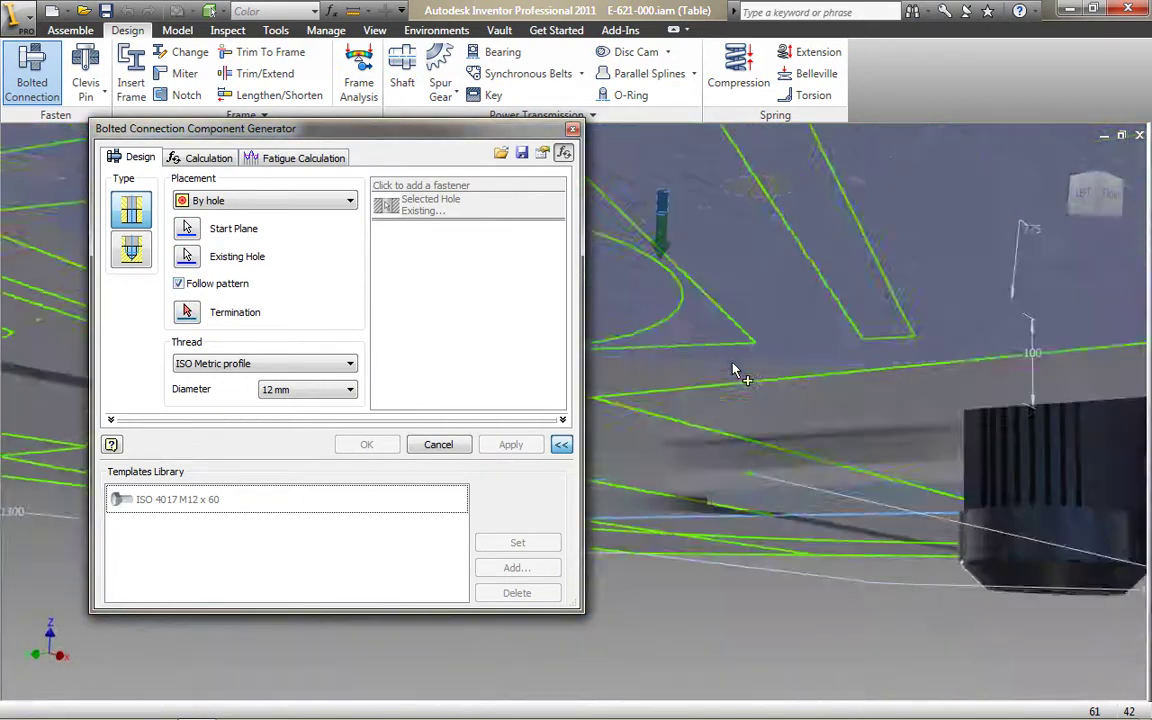
scroll(735, 372, down, 5)
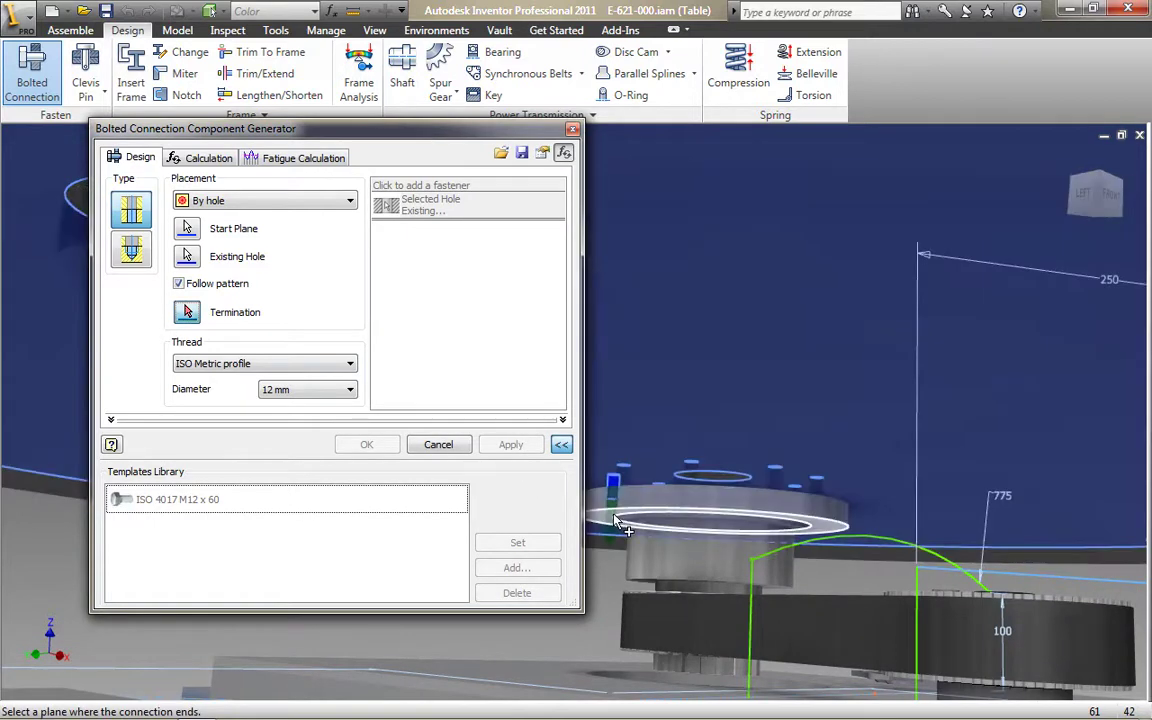
click(613, 547)
key(F5)
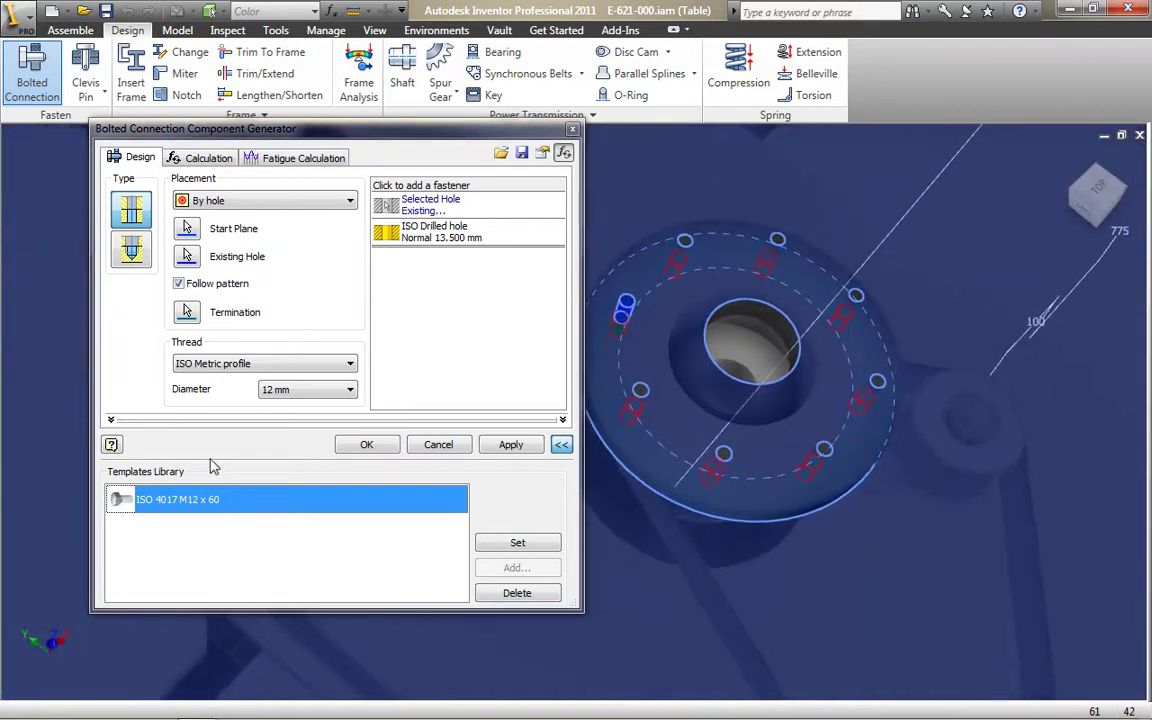
Browse the ISO bolts and fill the bolted connection from the ISO 4017 M12 x 60 template
click(425, 184)
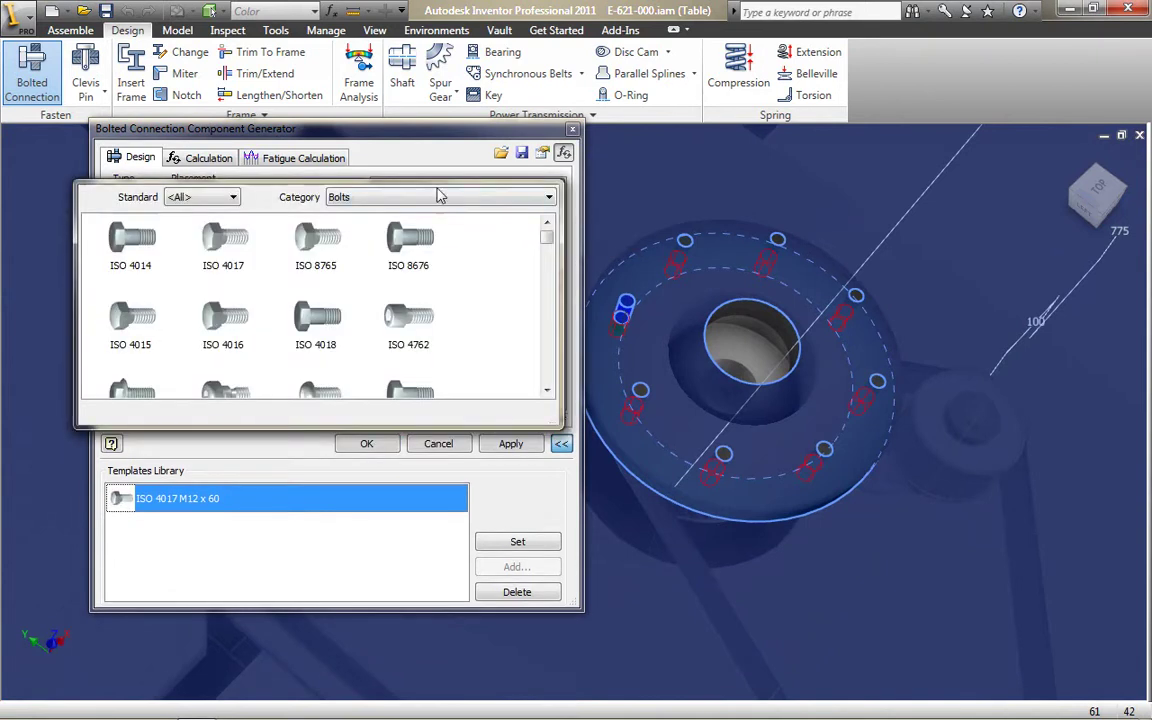
drag(546, 237, 548, 267)
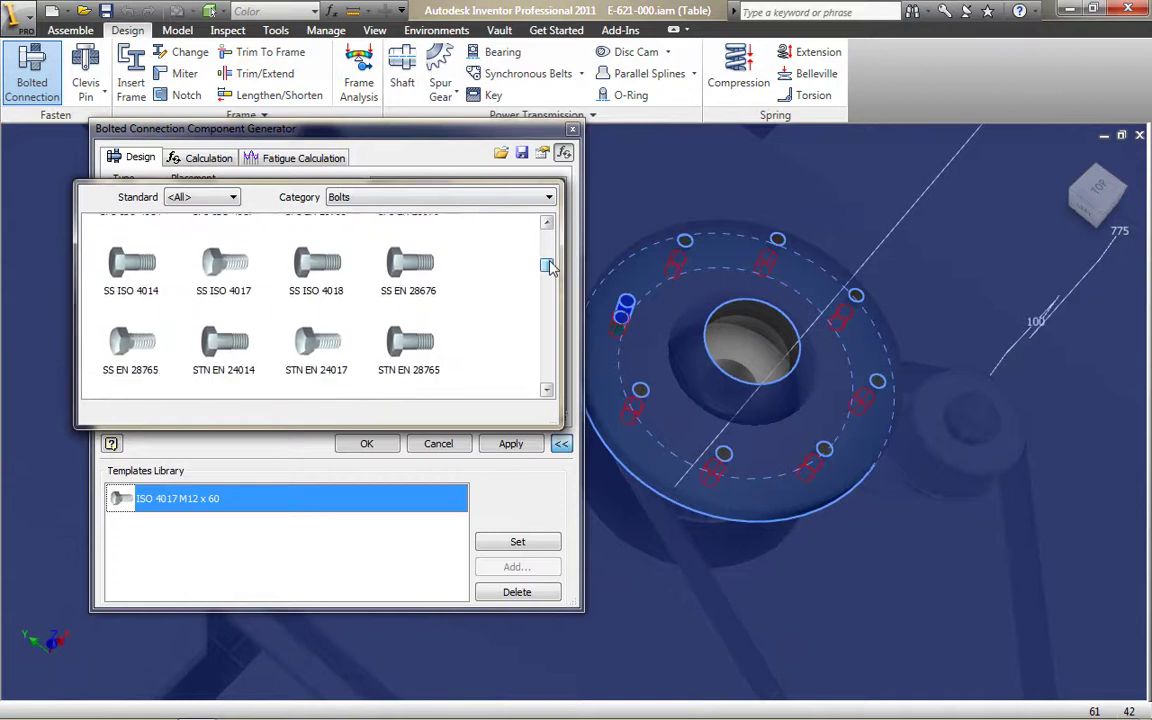
click(232, 197)
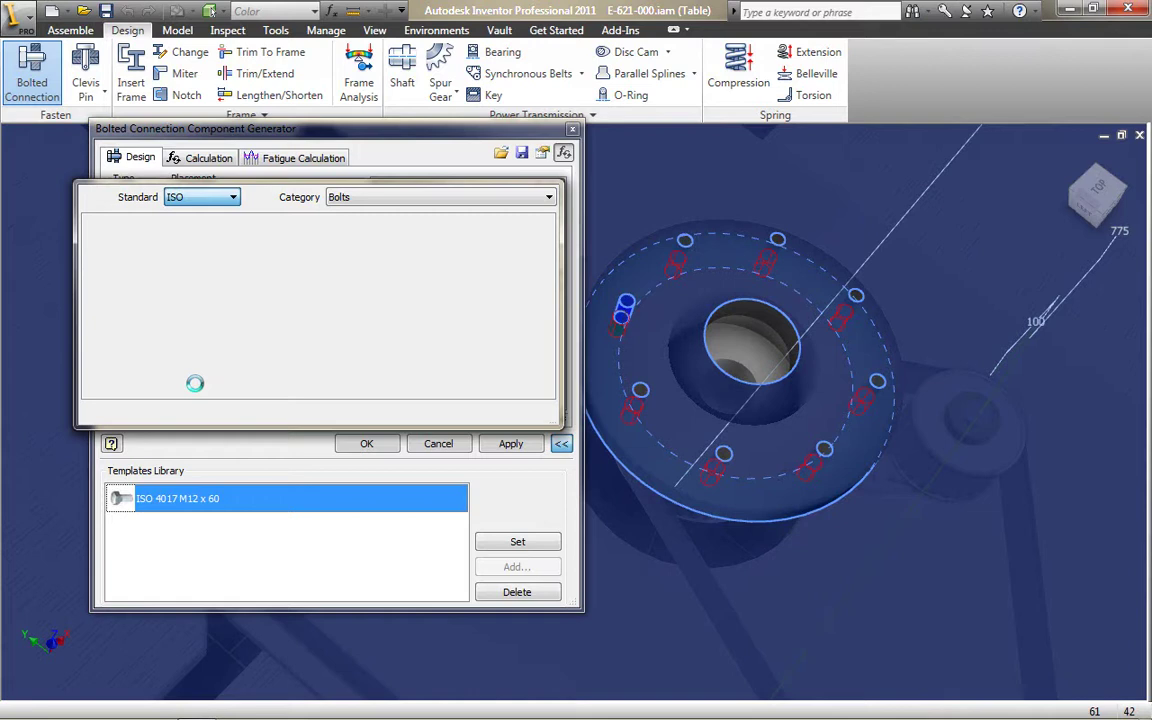
drag(547, 278, 548, 334)
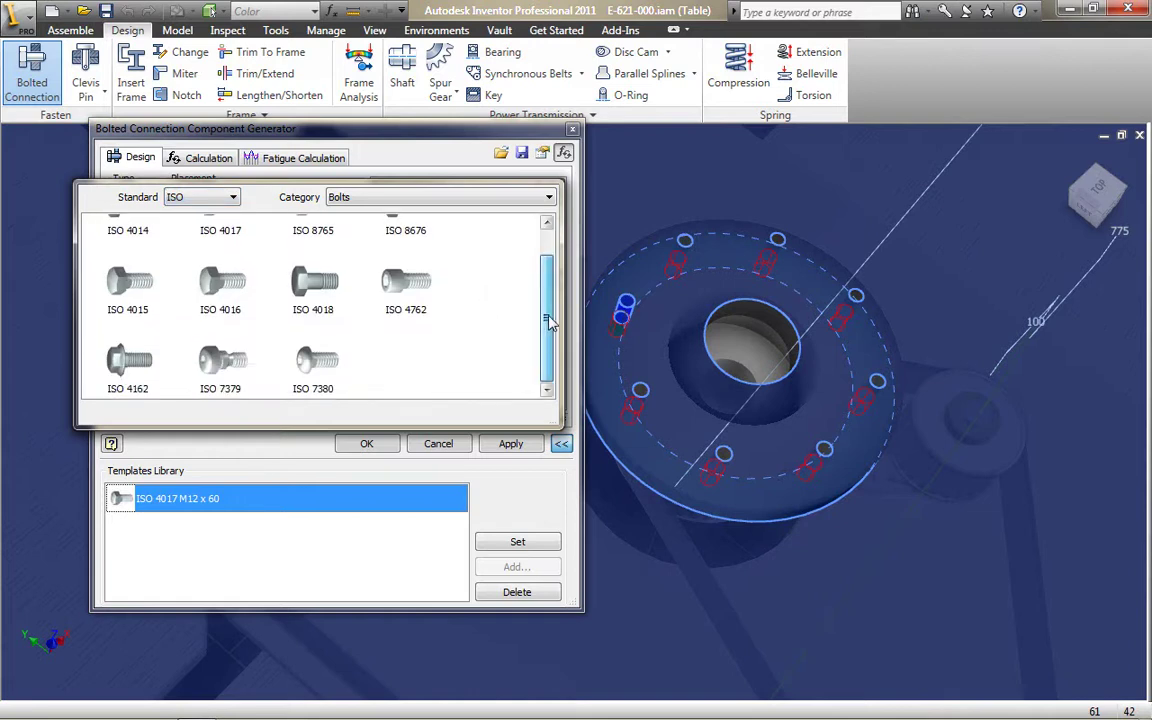
scroll(549, 322, up, 1)
click(207, 248)
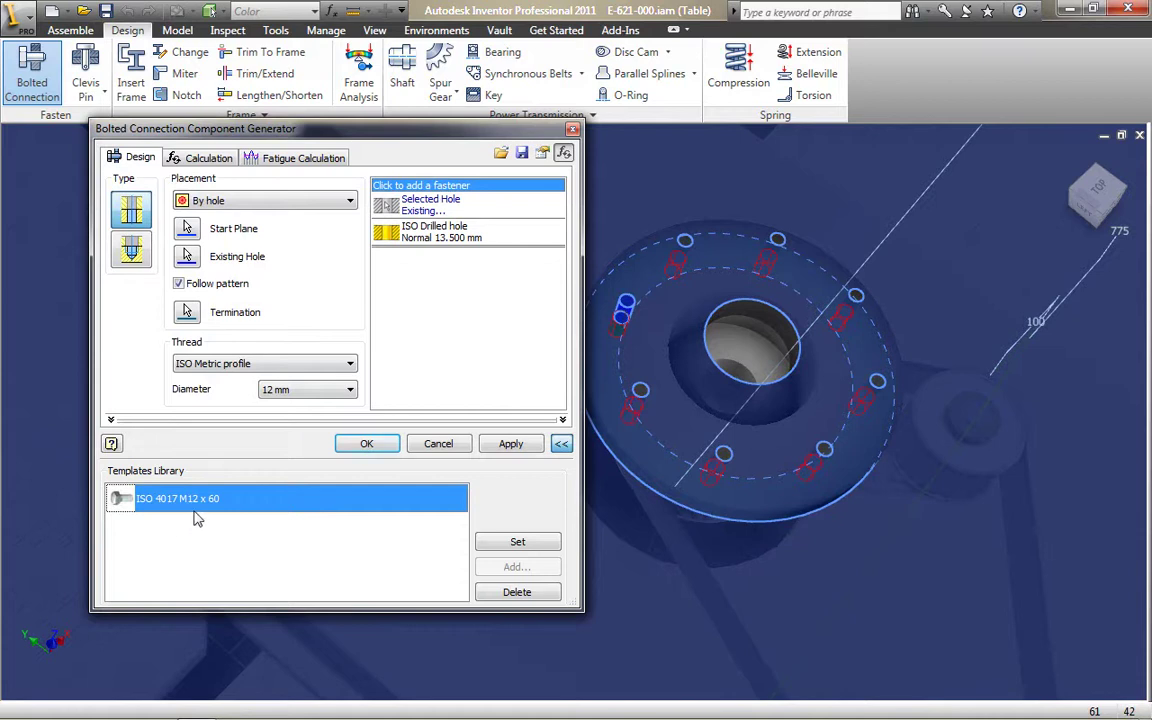
click(521, 543)
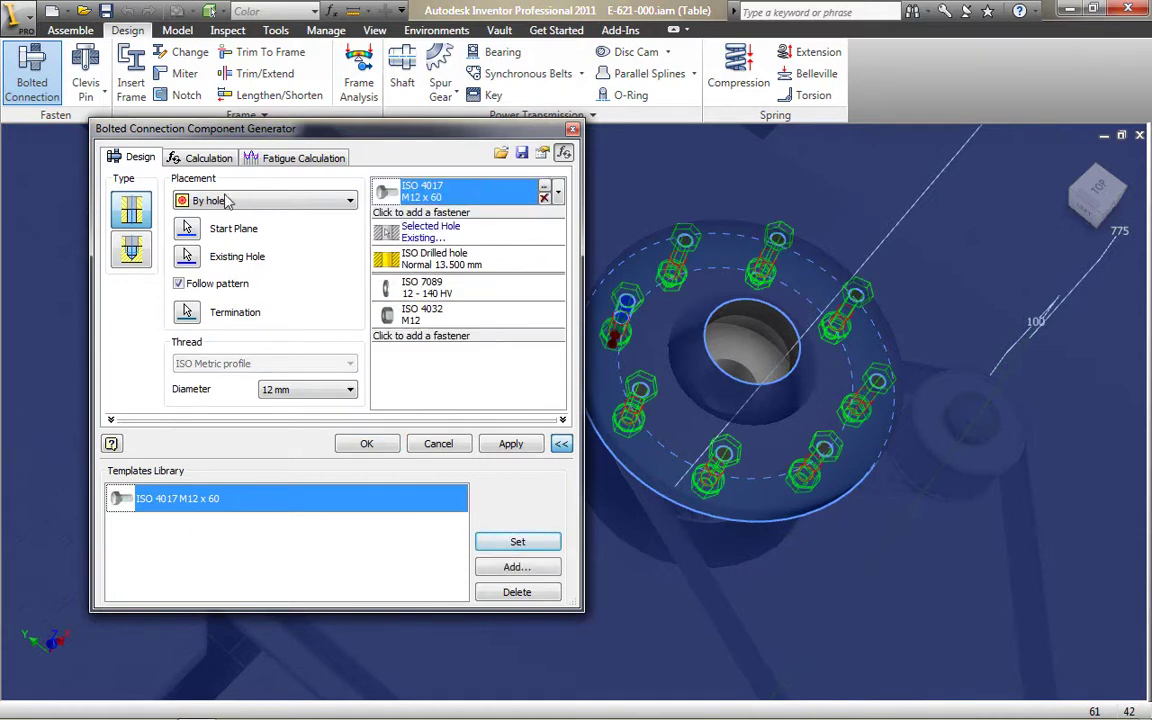
Set the bolted connection's strength calculation type to Number of bolts design
click(191, 157)
click(211, 201)
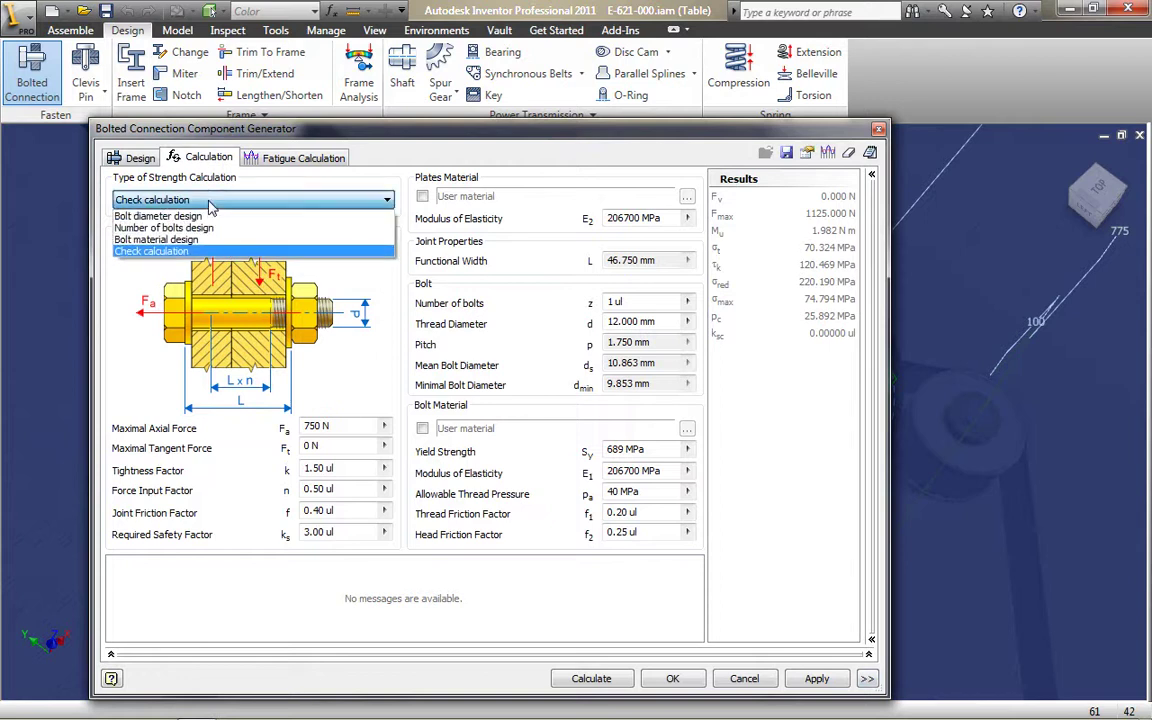
click(284, 230)
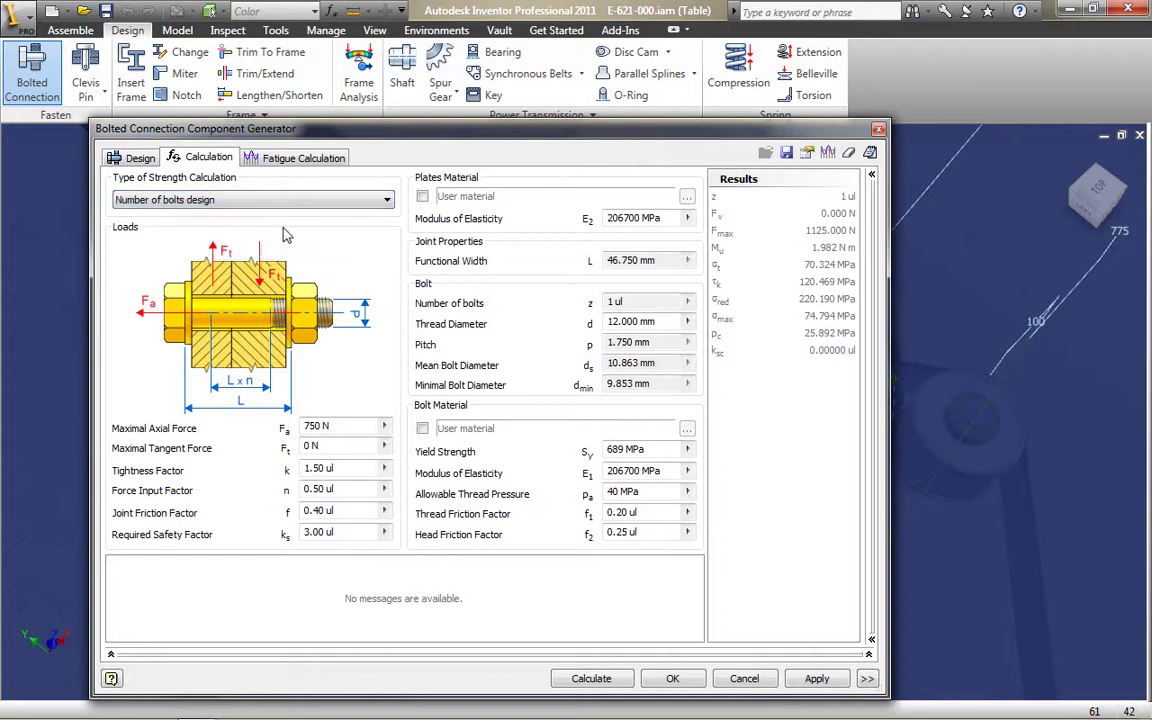
Set the bolted connection's maximal tangent force to 1750 N and calculate the number of bolts
double_click(304, 446)
text(175)
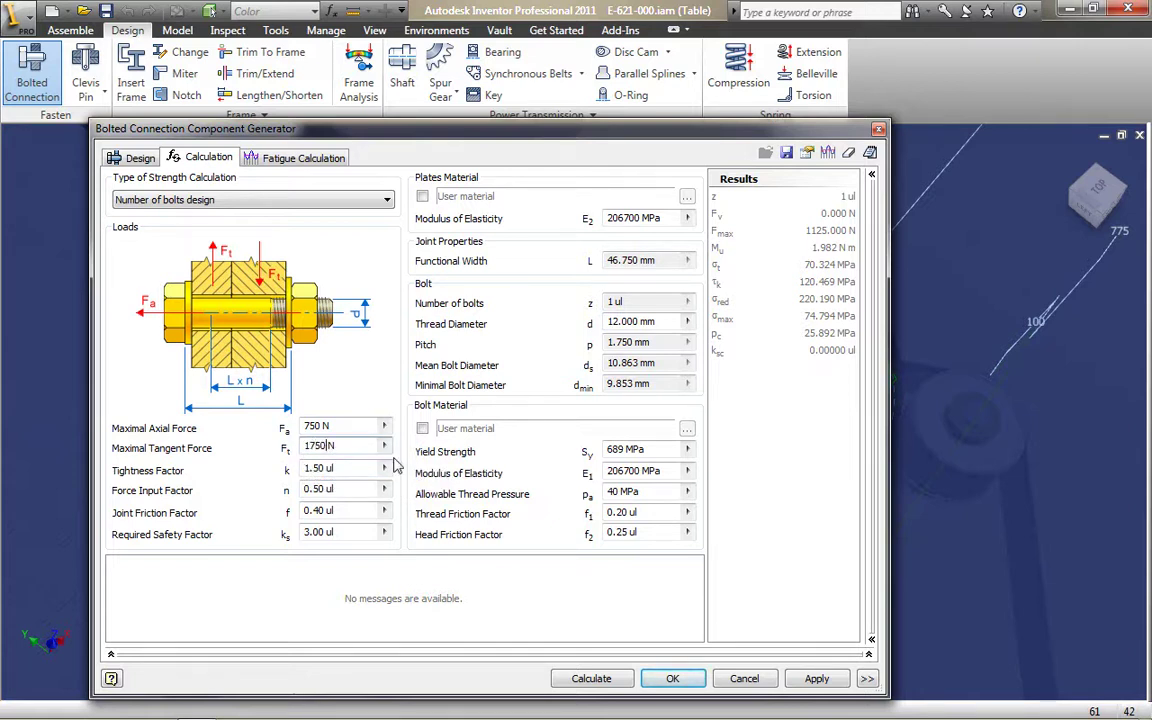
click(590, 678)
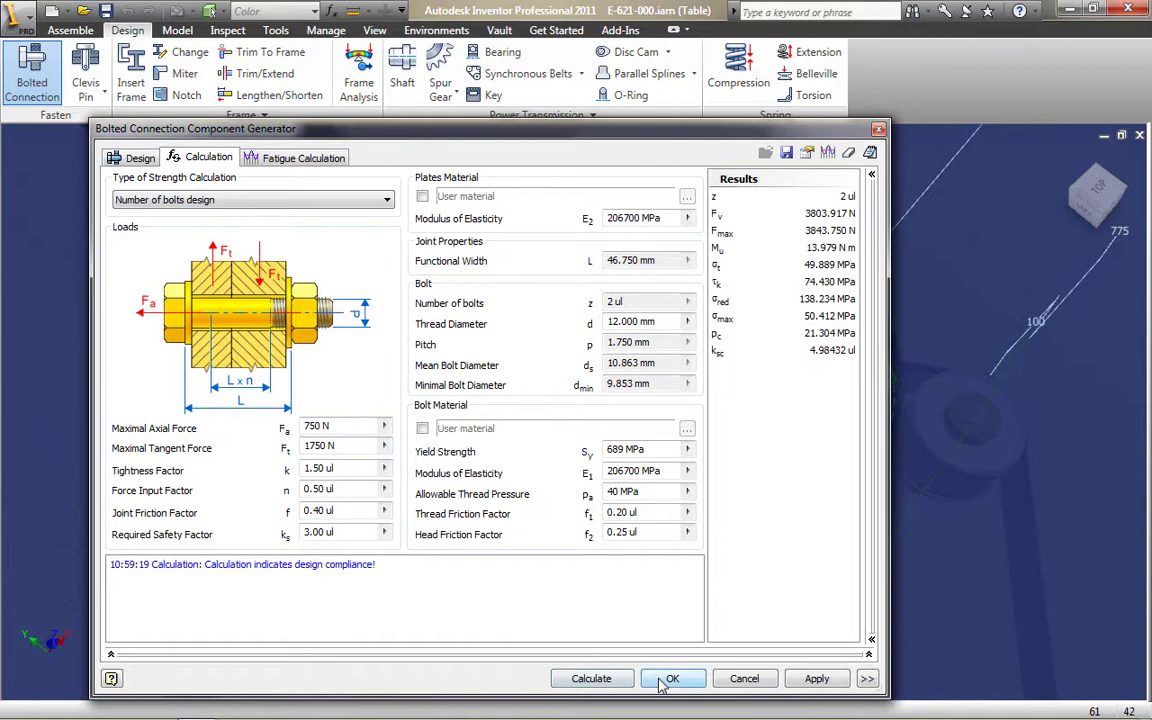
Generate the M12 x 60 bolted connection in all holes of the circular pattern joining the table to the shaft flange
click(130, 158)
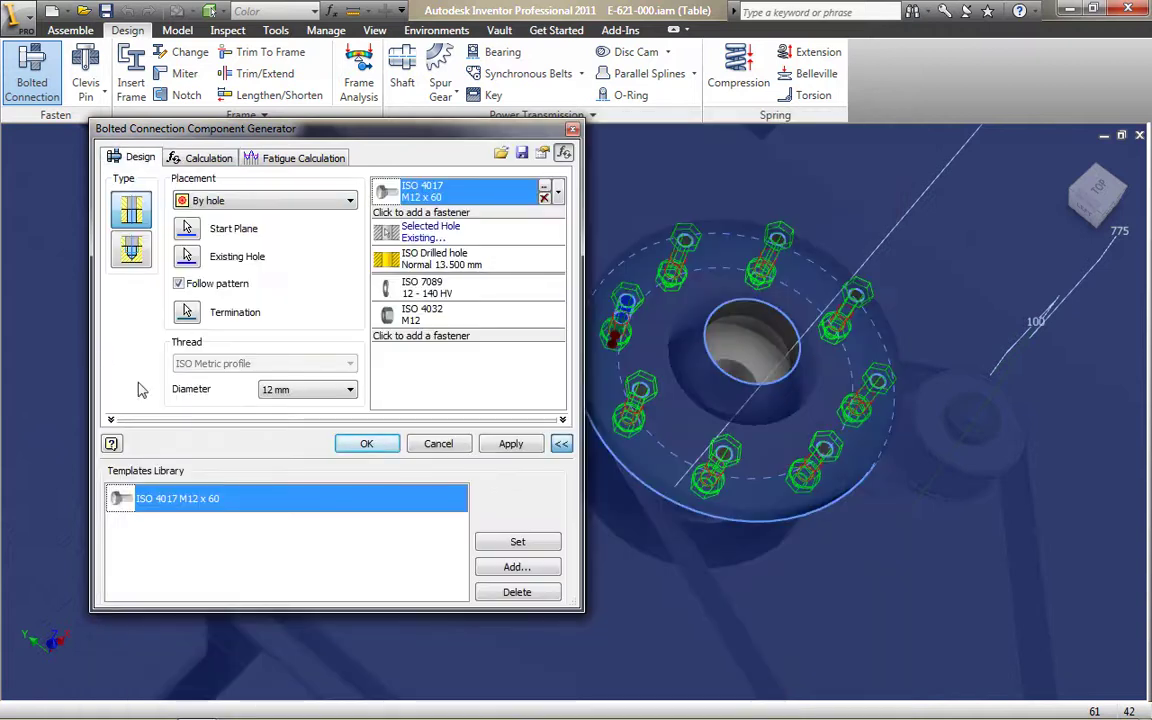
click(367, 443)
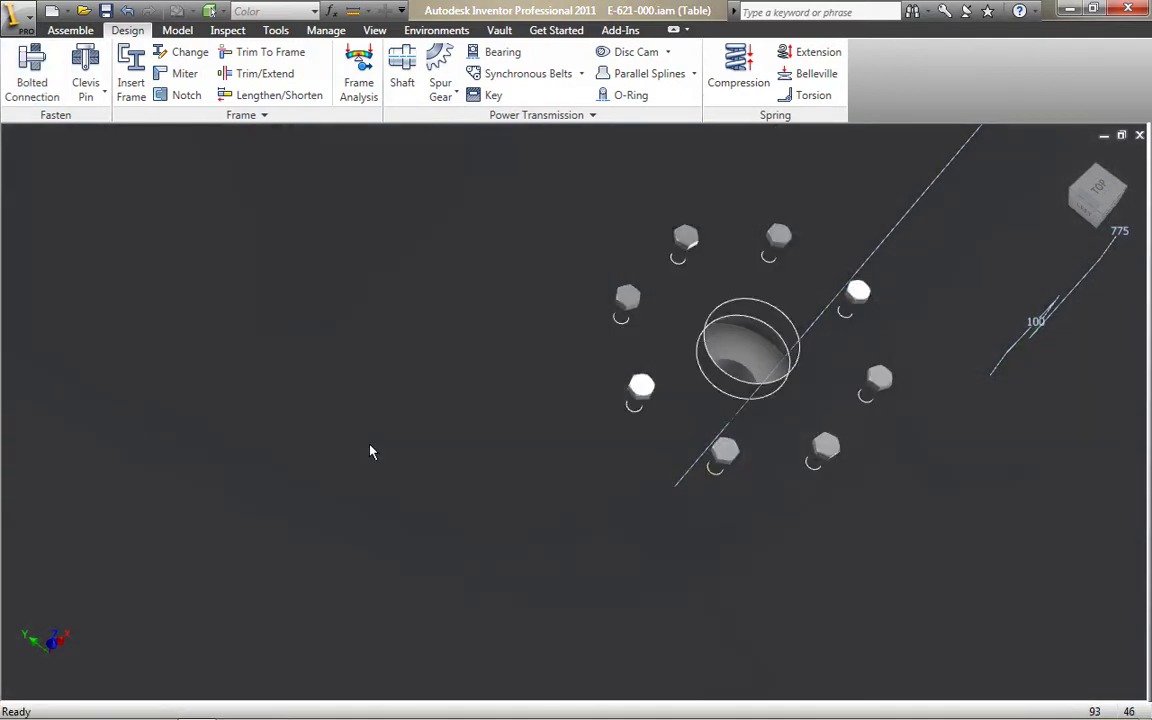
key(F5)
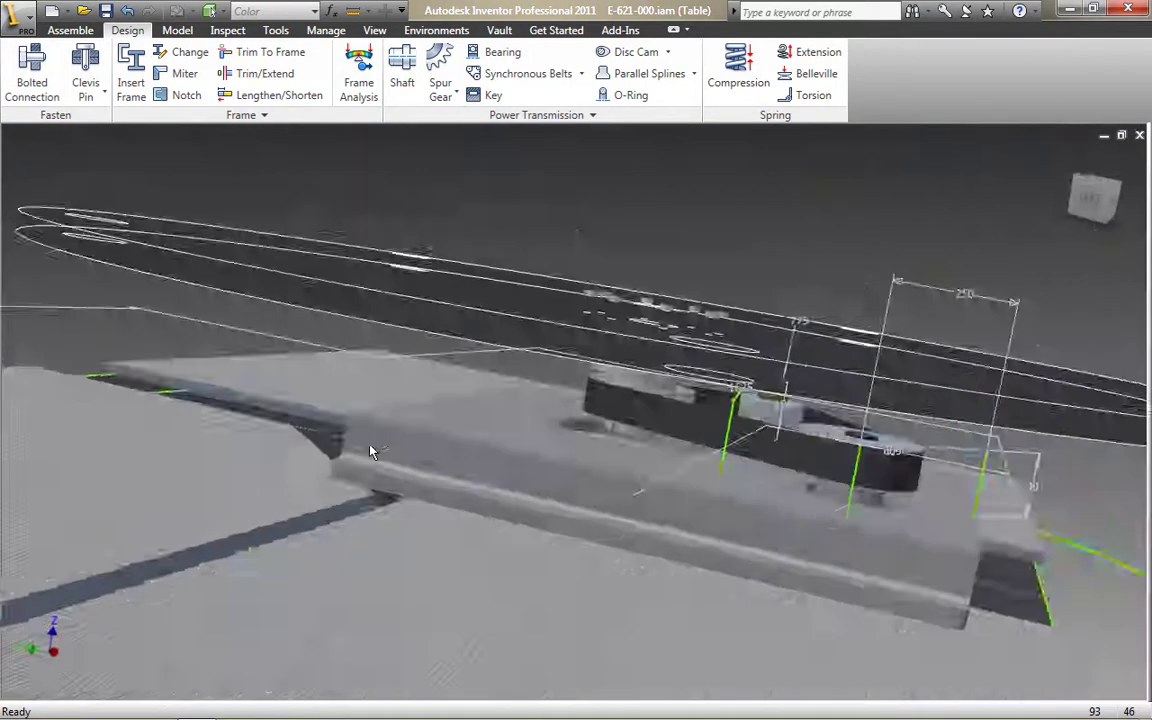
scroll(366, 464, up, 5)
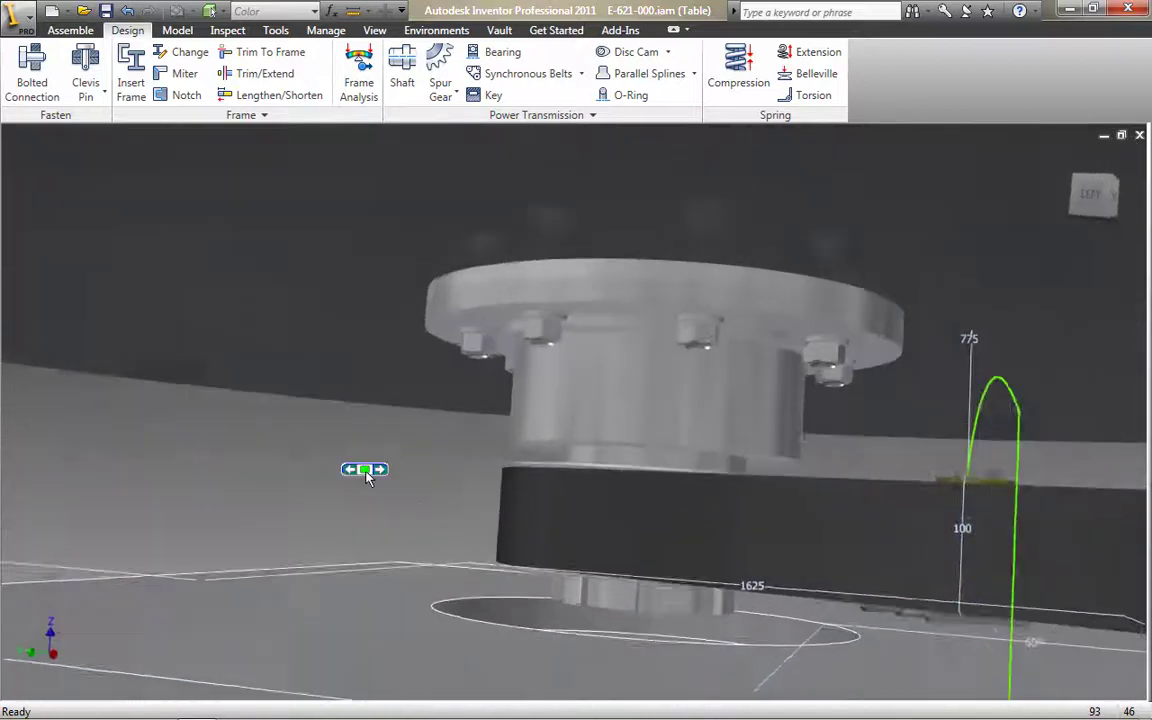
key(F5)
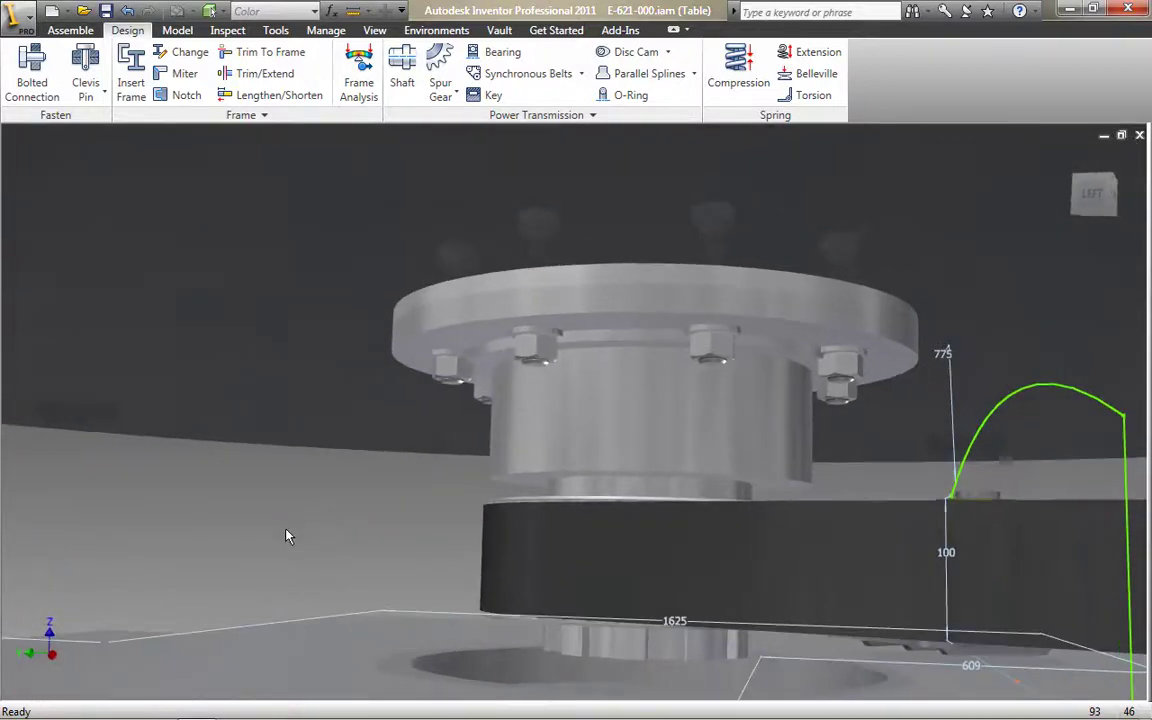